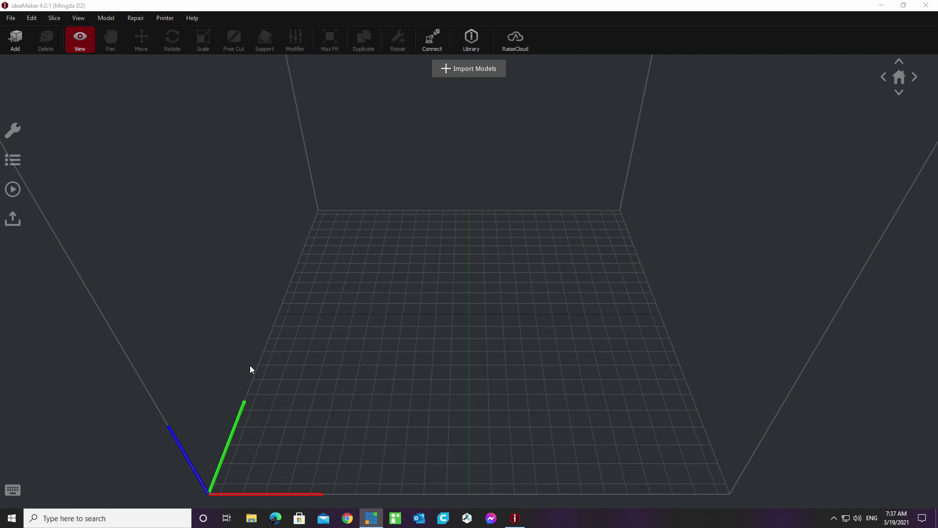
# Step: Try adding a third-party printer with the default general and advanced settings through the Configuration Wizard, and cancel the wizard
pyautogui.click(168, 19)
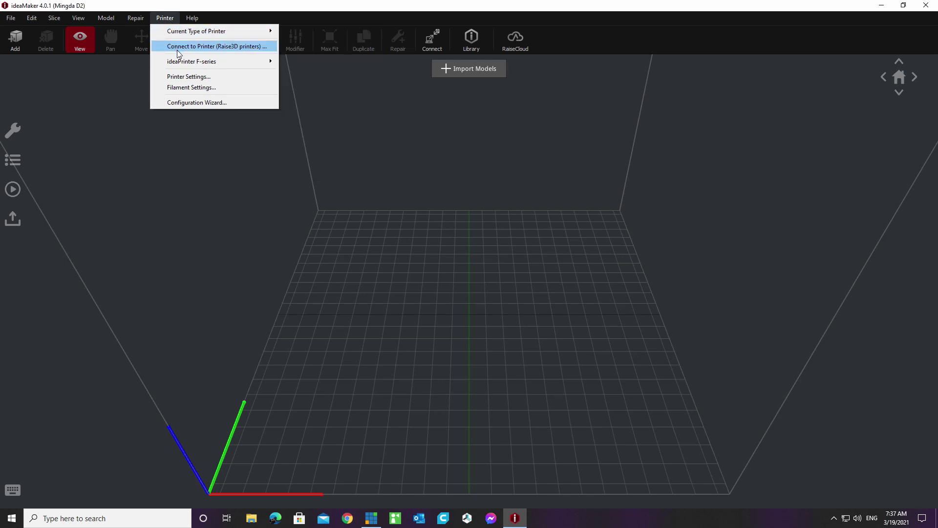
pyautogui.click(207, 104)
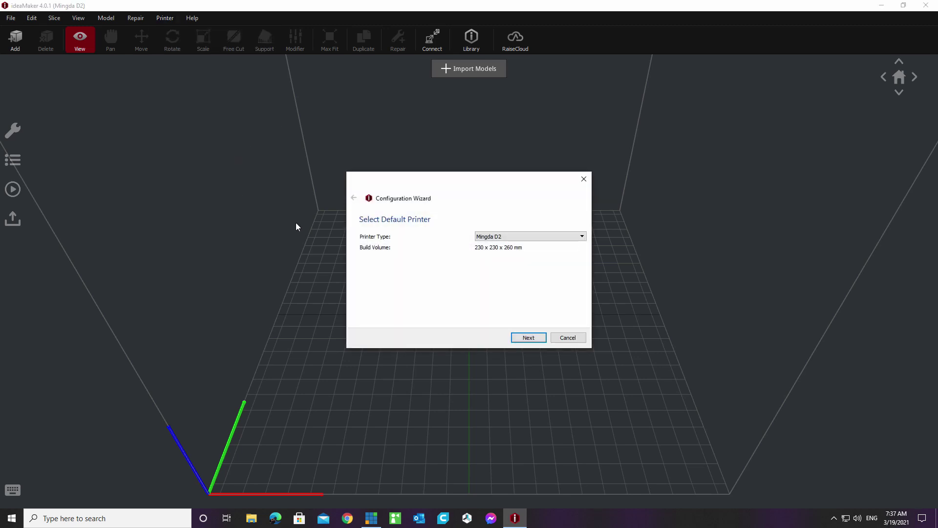
pyautogui.click(580, 236)
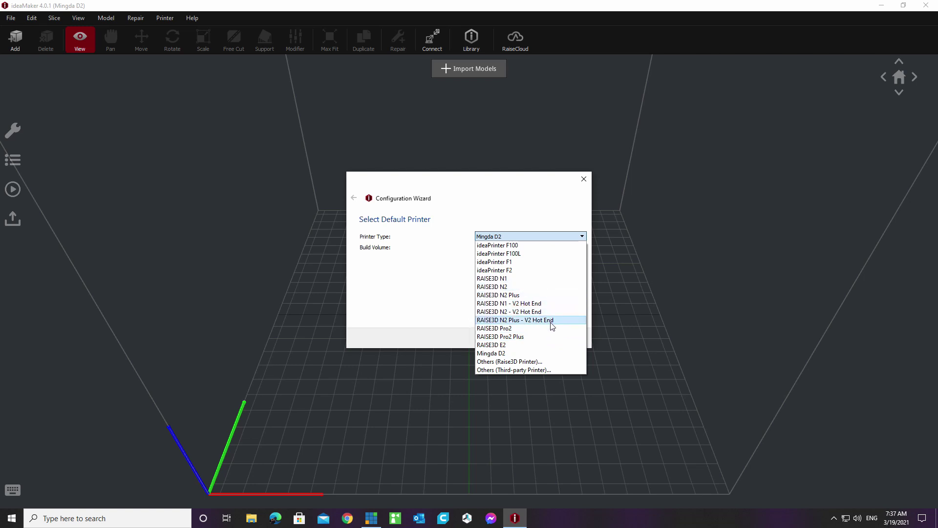
pyautogui.click(517, 371)
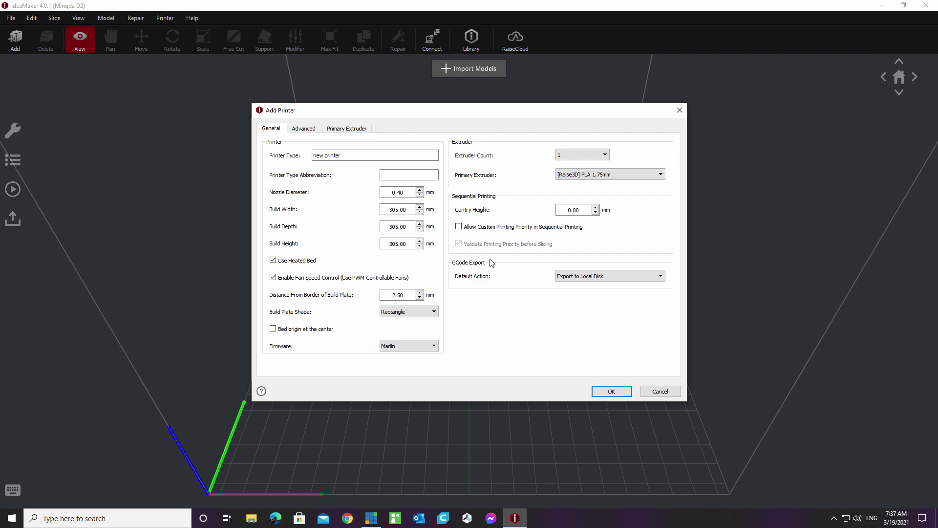
pyautogui.click(302, 129)
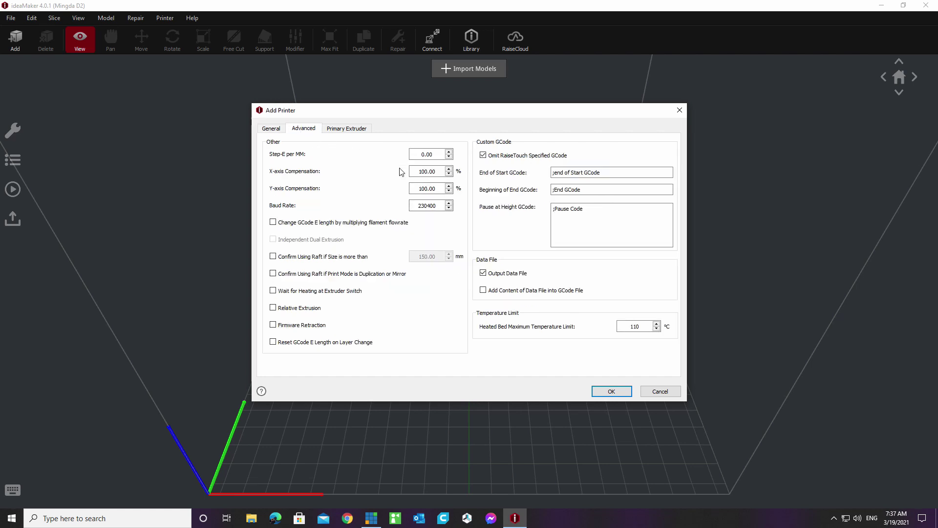
pyautogui.click(270, 130)
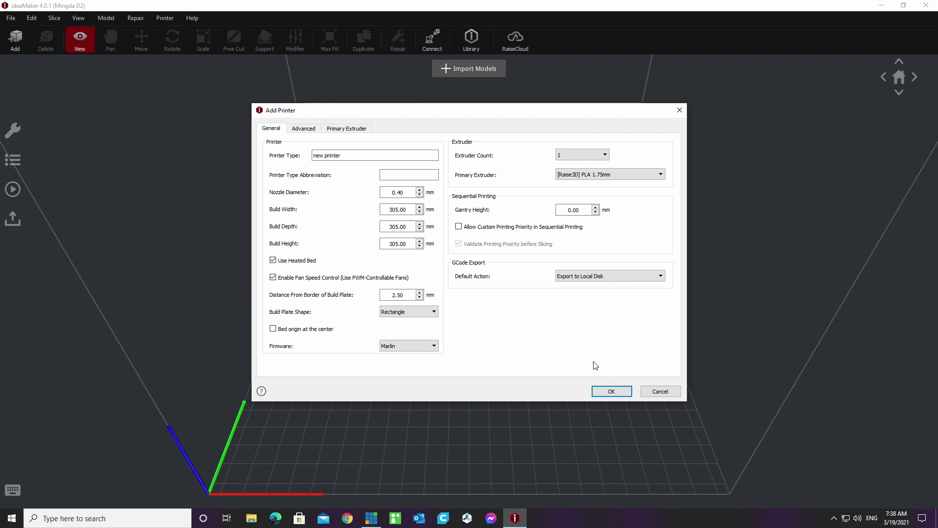
pyautogui.click(610, 392)
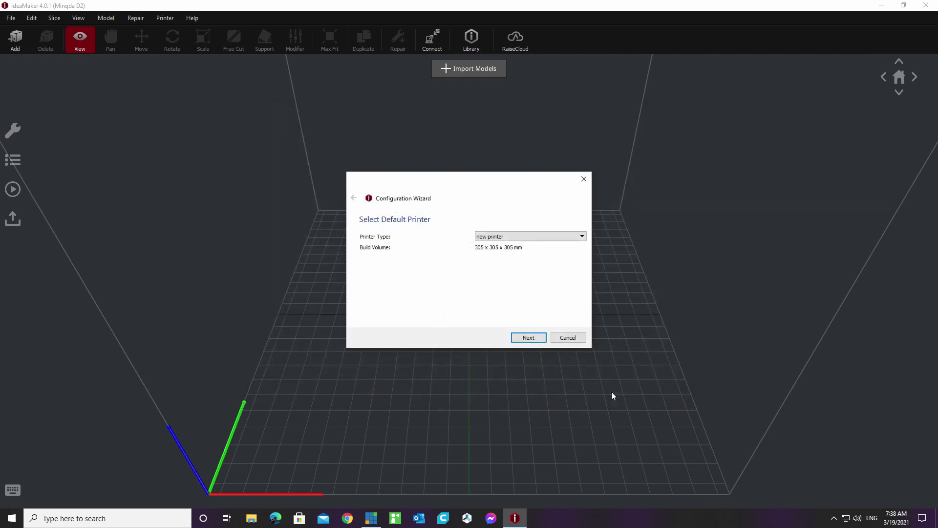
pyautogui.click(568, 338)
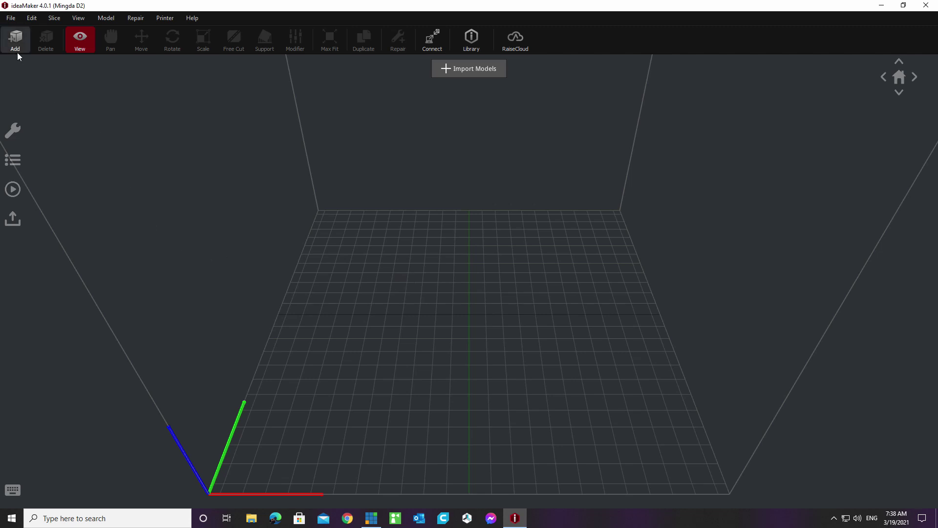
# Step: Review the General, Interface, Files, Shortcuts, Confirm and Tips, and Update preferences, and close them without saving
pyautogui.click(12, 19)
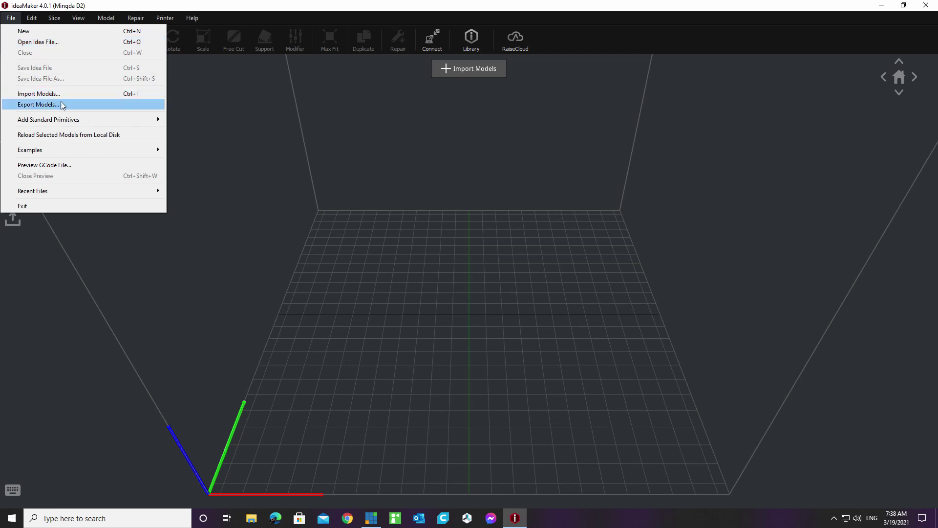
pyautogui.moveTo(54, 192)
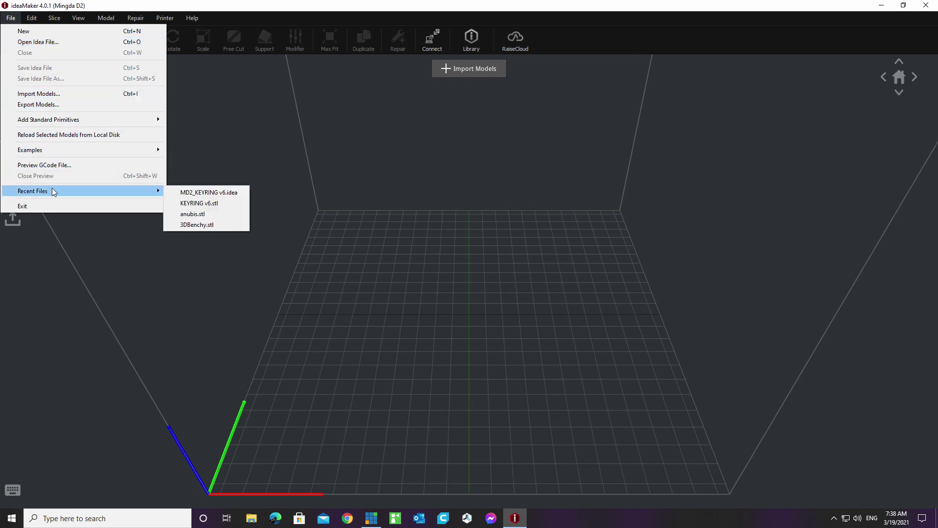
pyautogui.moveTo(38, 20)
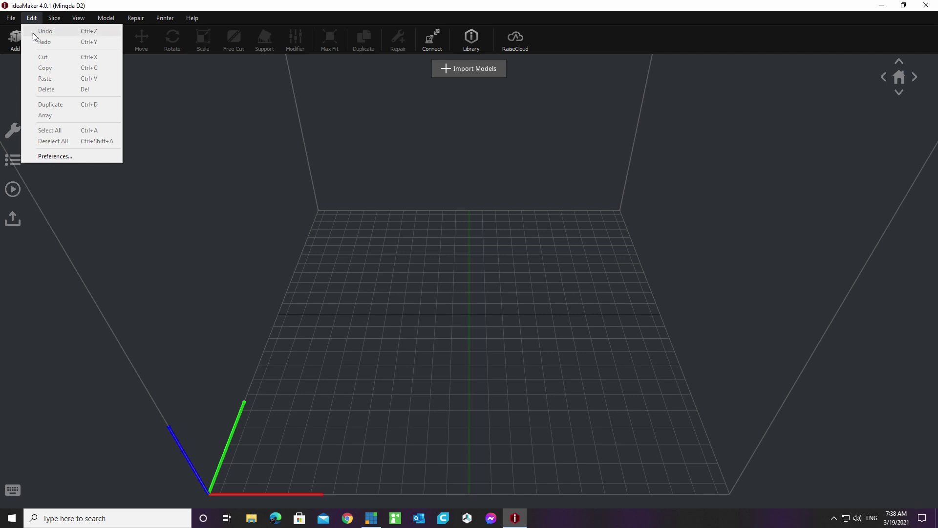
pyautogui.click(55, 157)
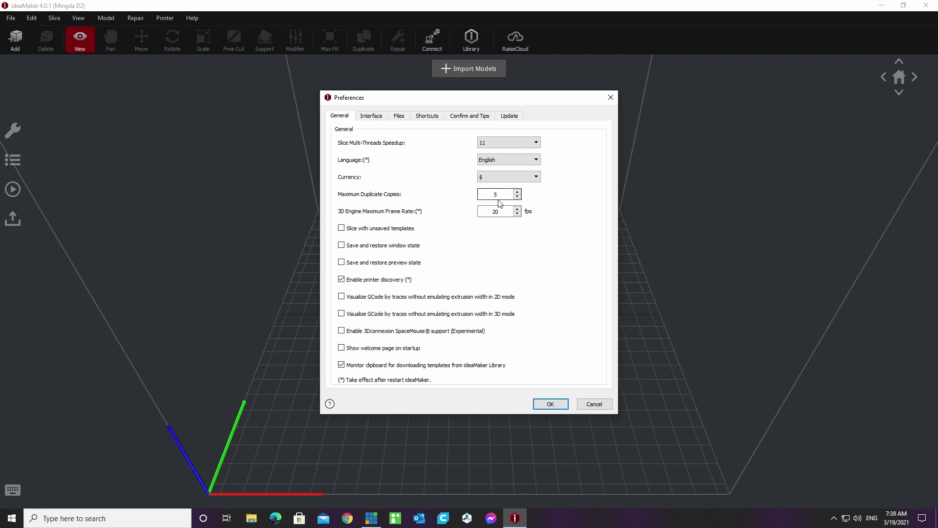
pyautogui.click(375, 118)
pyautogui.click(405, 120)
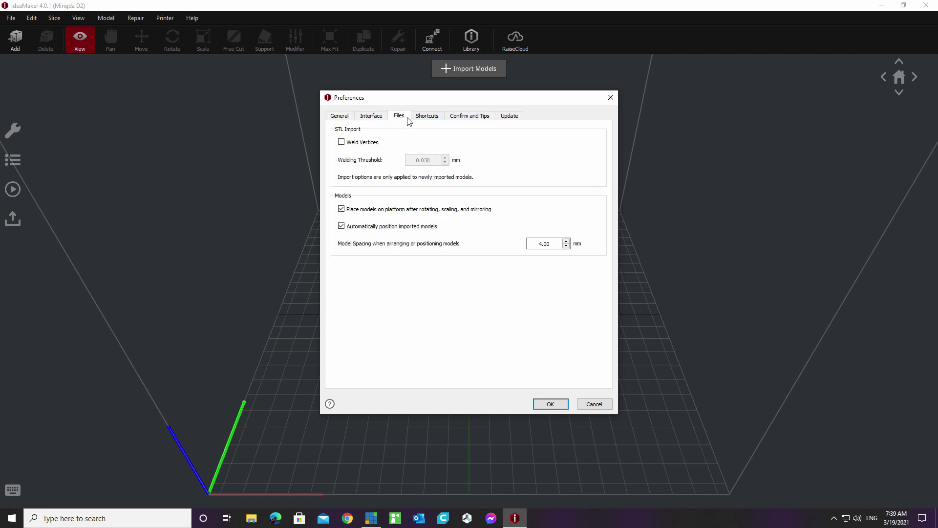
pyautogui.click(427, 121)
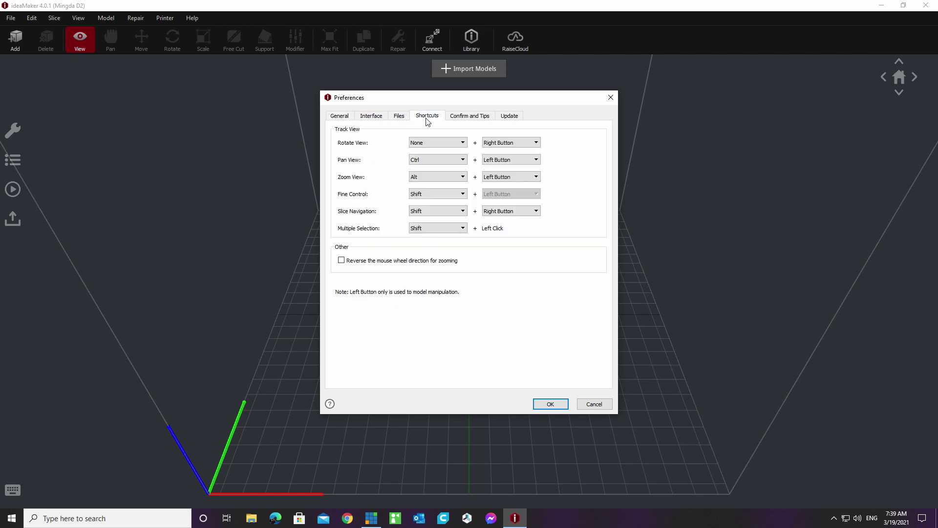
pyautogui.click(462, 121)
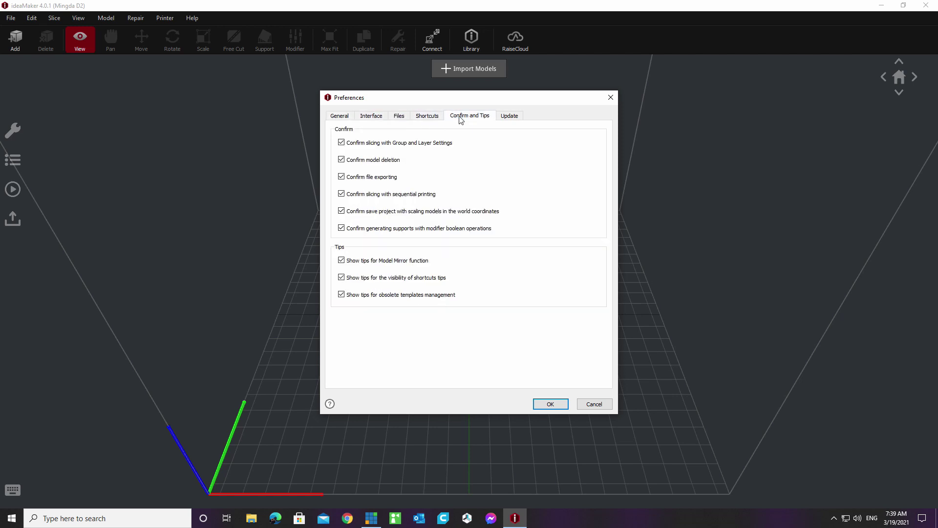
pyautogui.click(516, 122)
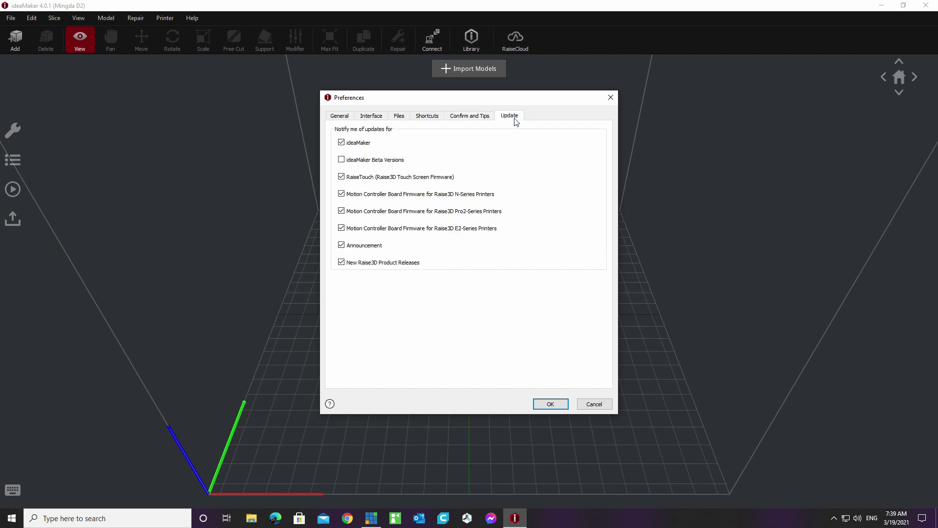
pyautogui.click(346, 120)
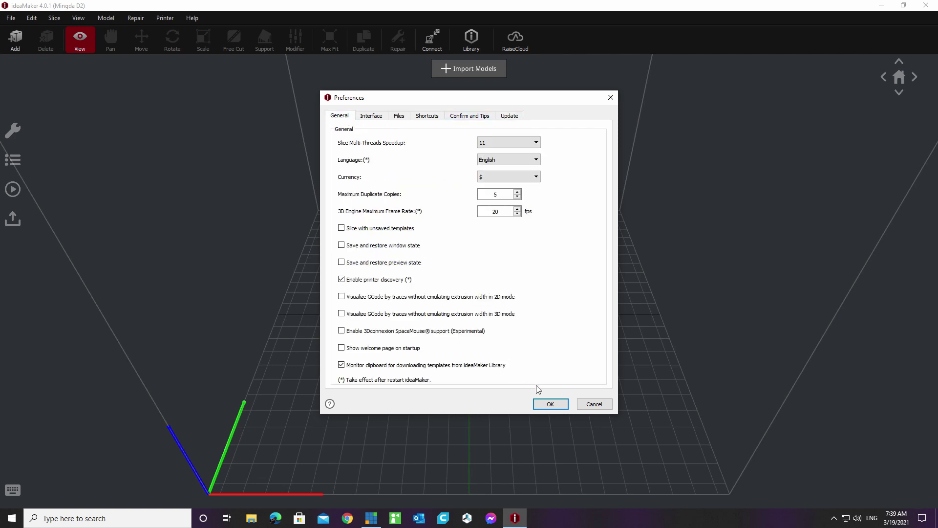
pyautogui.click(596, 406)
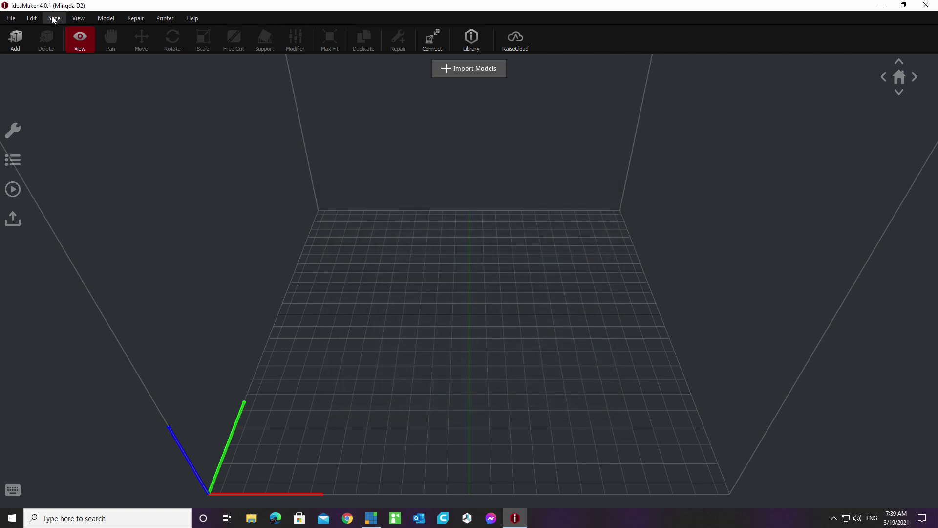
# Step: Examine the Mingda D2 printer's general, advanced and primary extruder settings, and close them
pyautogui.click(55, 18)
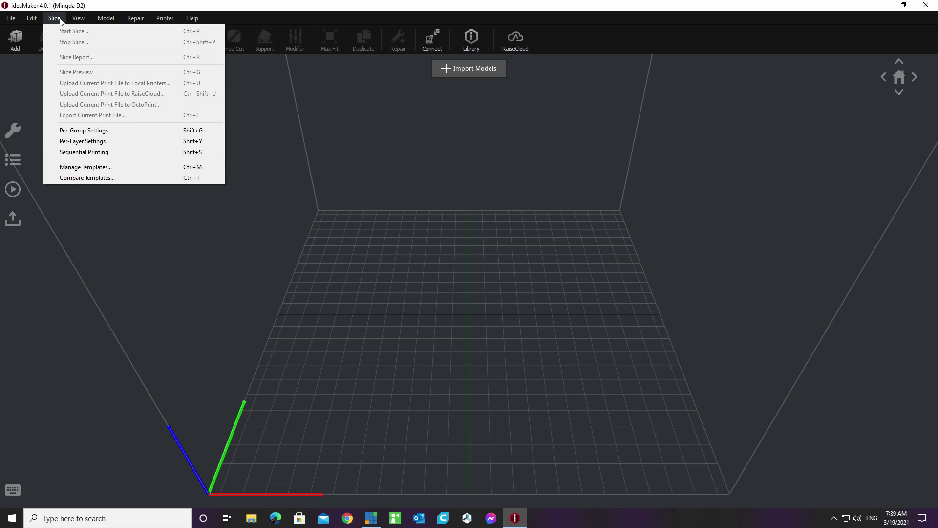
pyautogui.moveTo(81, 19)
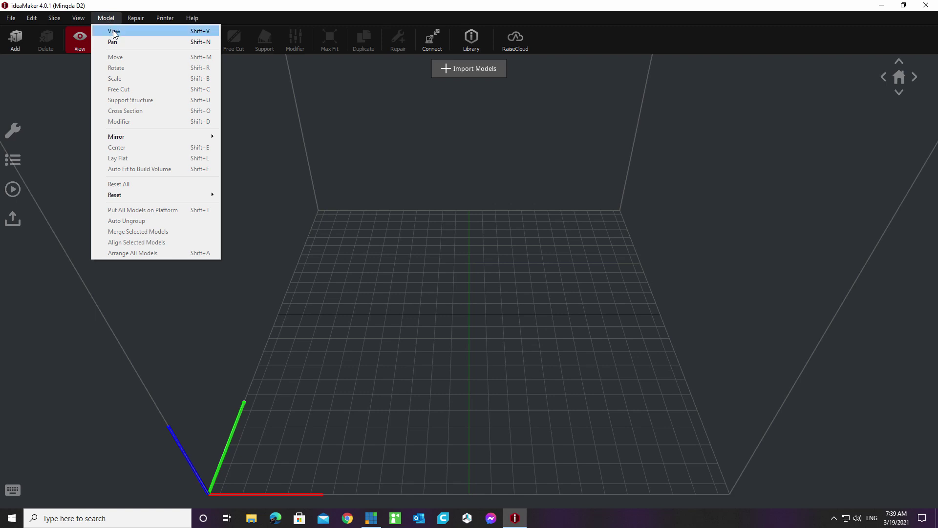
pyautogui.moveTo(139, 24)
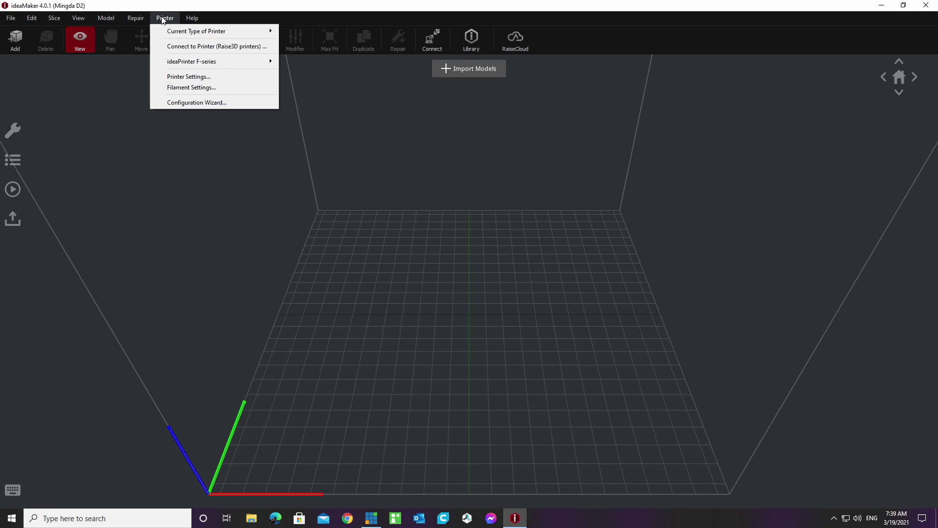
pyautogui.click(216, 81)
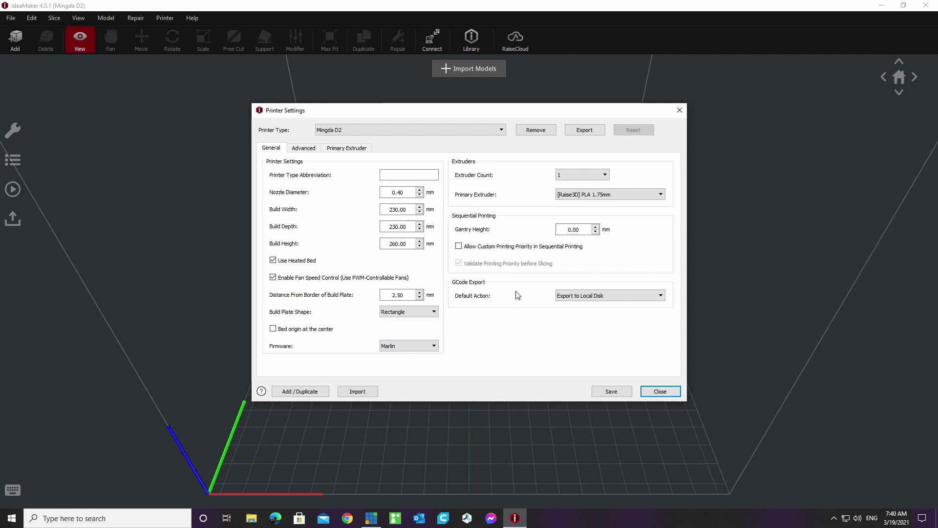
pyautogui.click(305, 149)
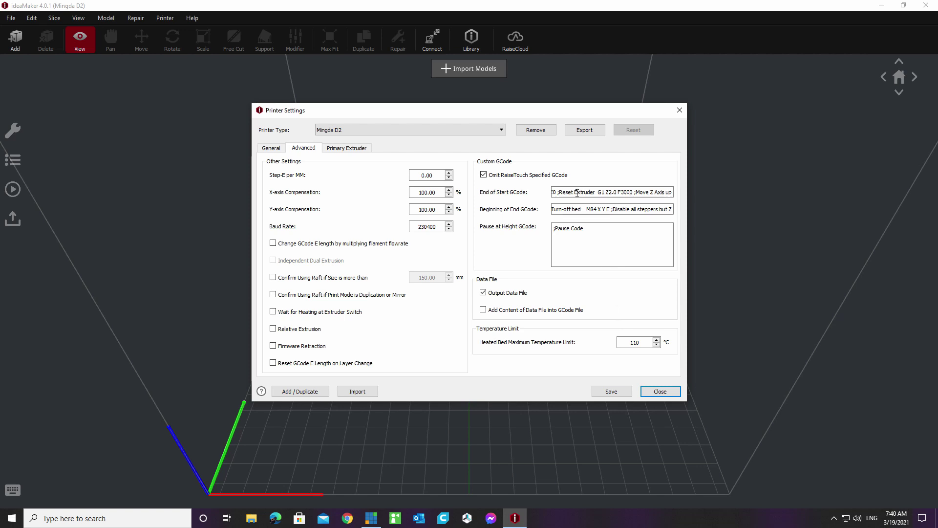
pyautogui.click(357, 148)
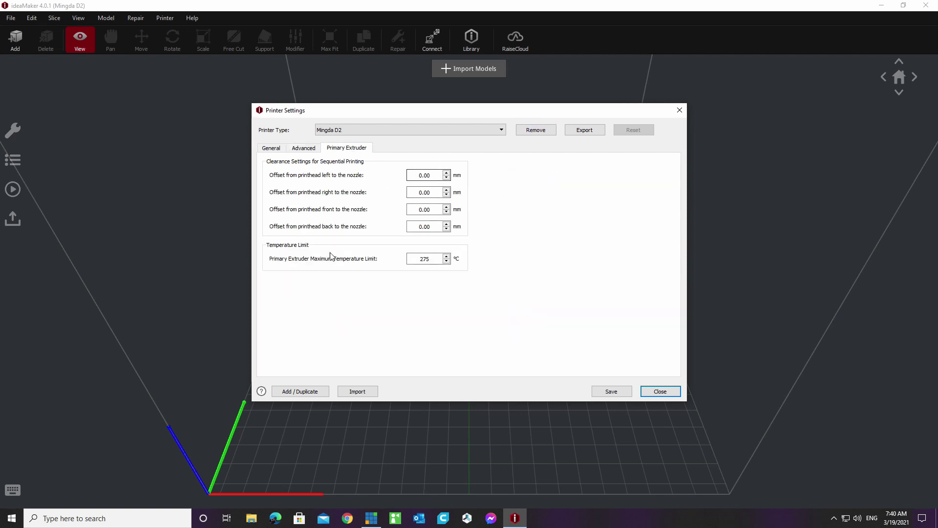
pyautogui.click(671, 395)
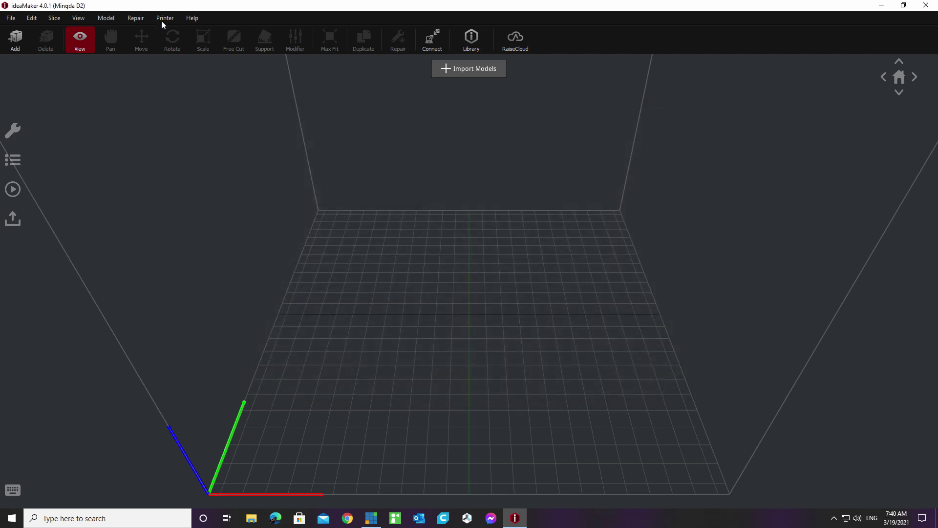
pyautogui.click(192, 18)
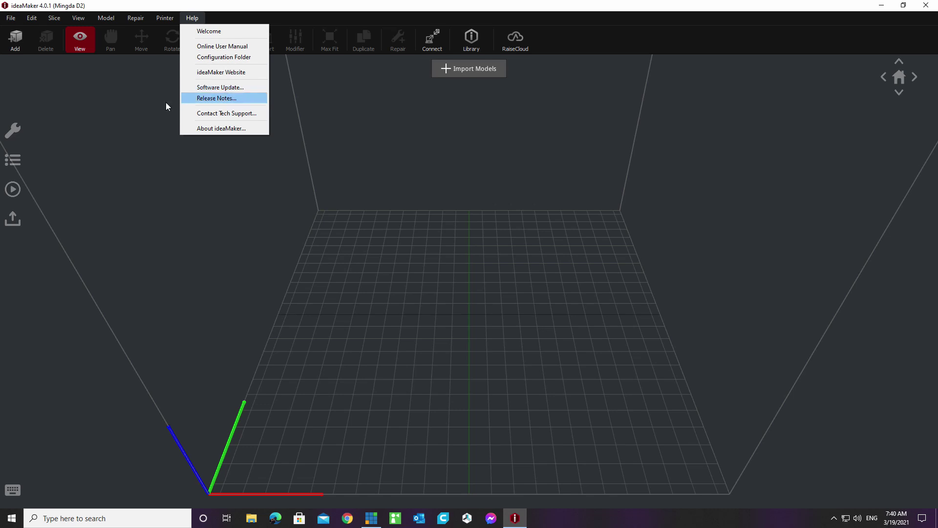
pyautogui.click(135, 109)
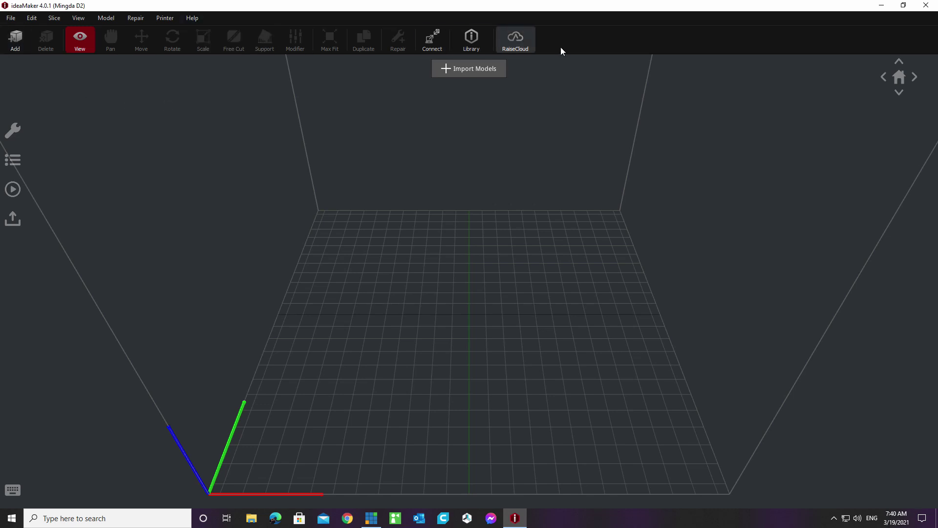
# Step: Import the KEYRING v6 STL model from the Backup (G:) drive onto the build plate
pyautogui.click(19, 50)
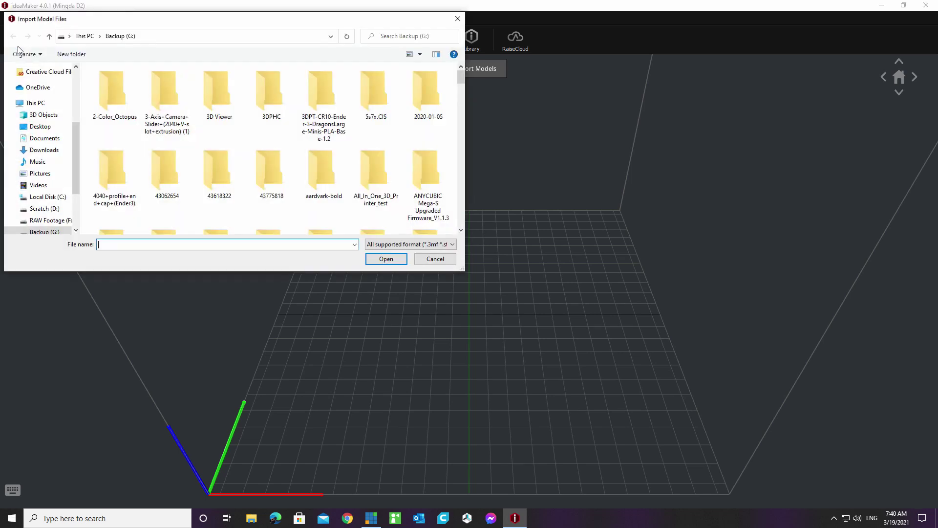
pyautogui.scroll(-1, 300, 134)
pyautogui.scroll(-12, 300, 136)
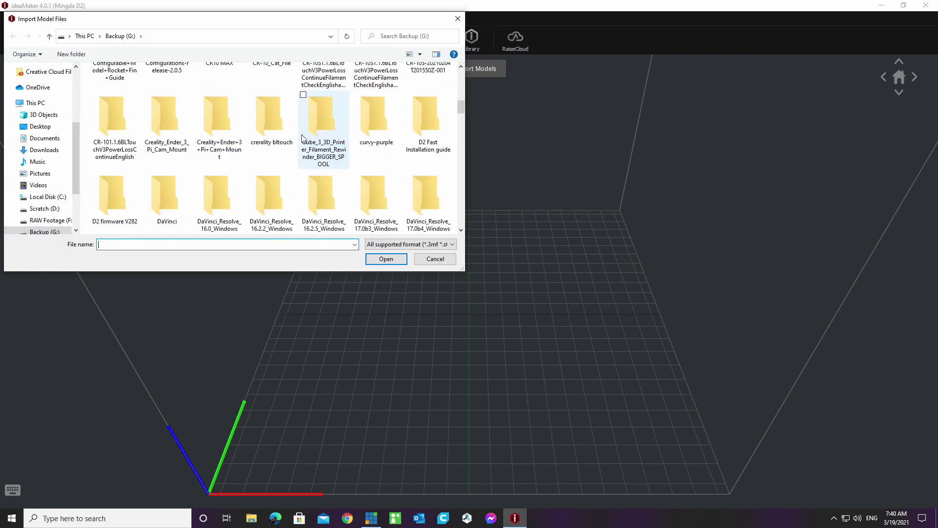
pyautogui.scroll(-8, 302, 137)
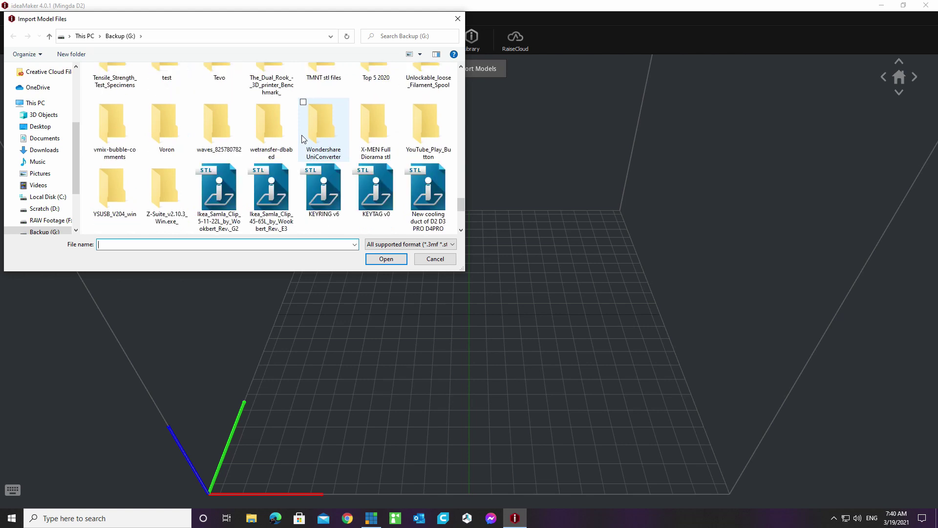
pyautogui.click(323, 124)
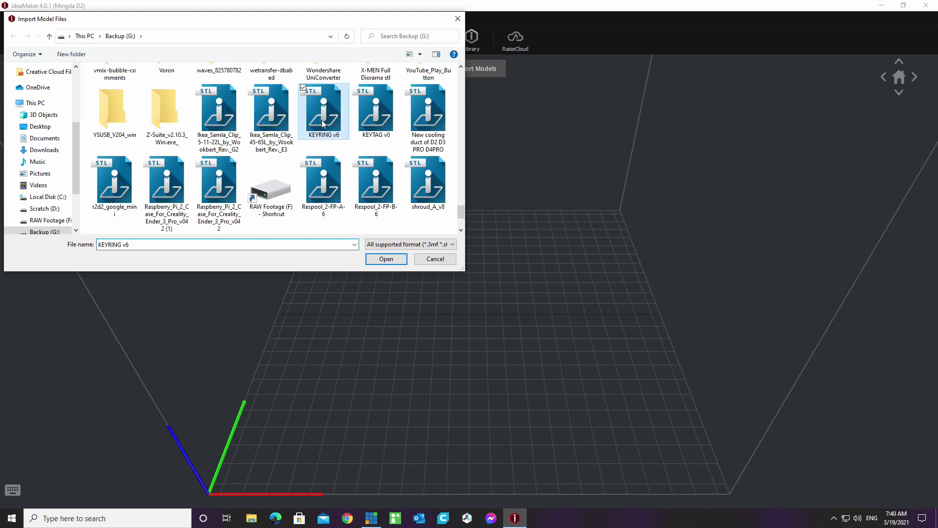
pyautogui.click(386, 259)
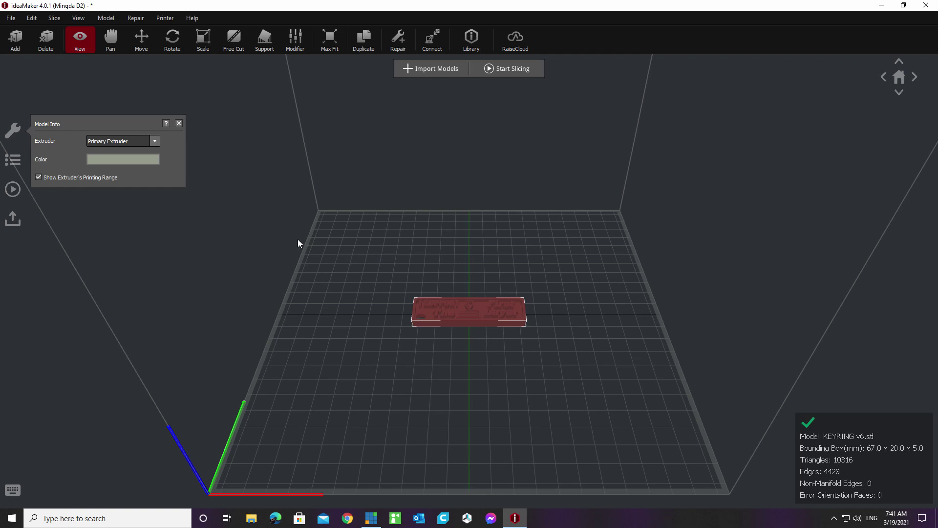
# Step: Inspect the primary extruder's filament color options, accept the existing color and dismiss the model info
pyautogui.click(120, 160)
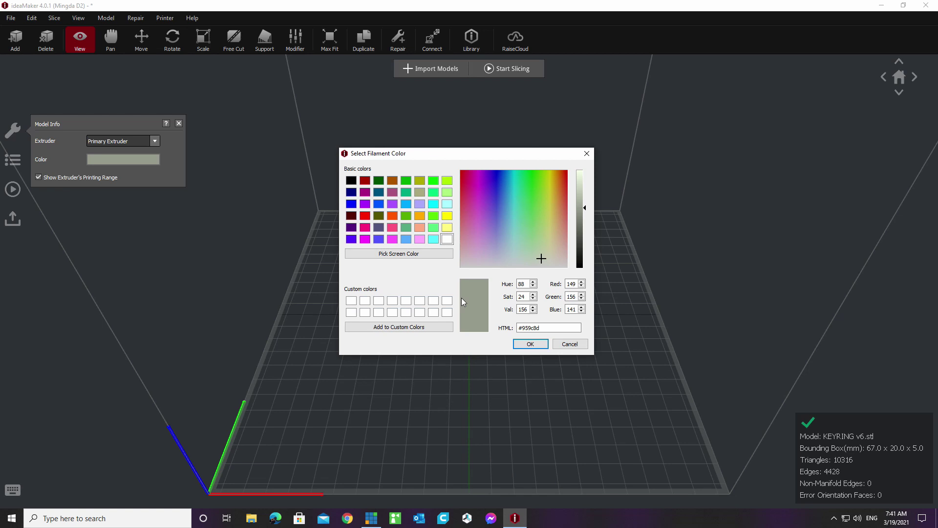
pyautogui.click(531, 344)
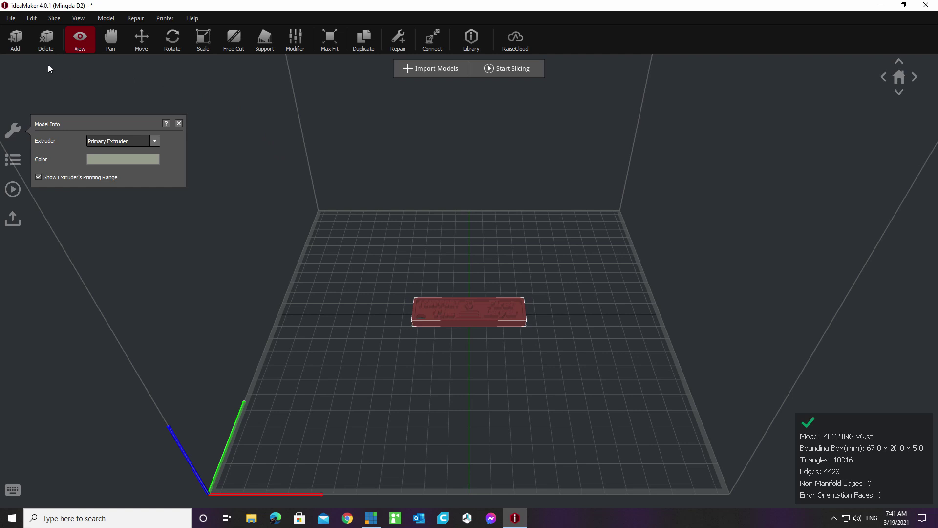
pyautogui.click(179, 124)
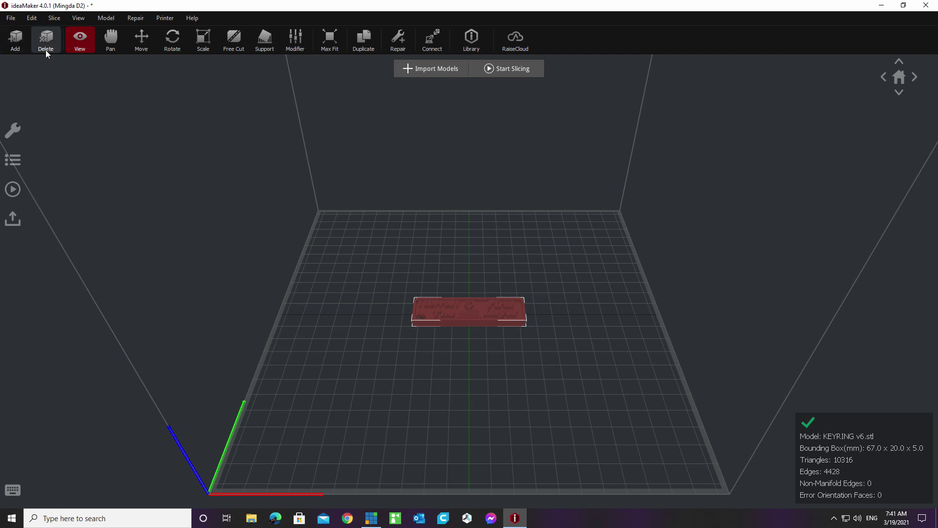
# Step: Move the keyring model forward on the build plate to about X -0.6 mm and Y -24 mm, and close the position settings
pyautogui.click(81, 43)
pyautogui.click(109, 42)
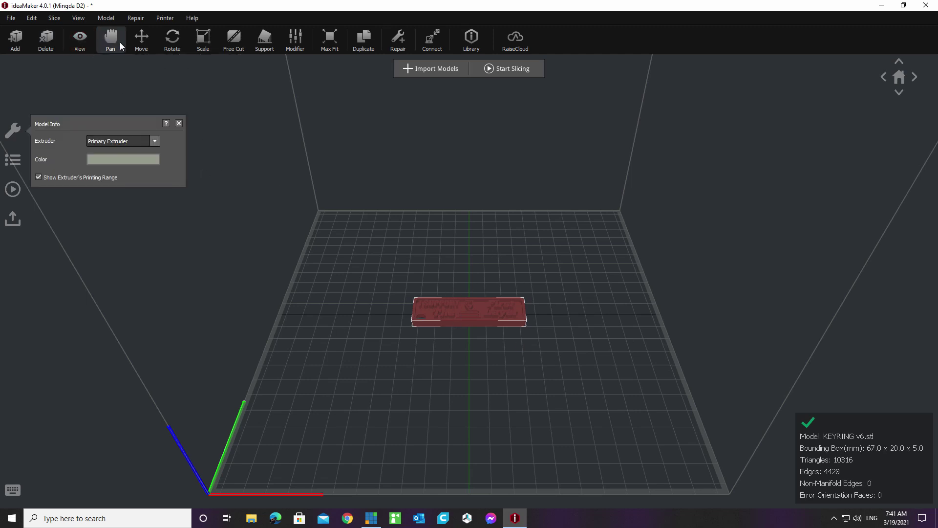
pyautogui.moveTo(557, 313); pyautogui.dragTo(594, 261)
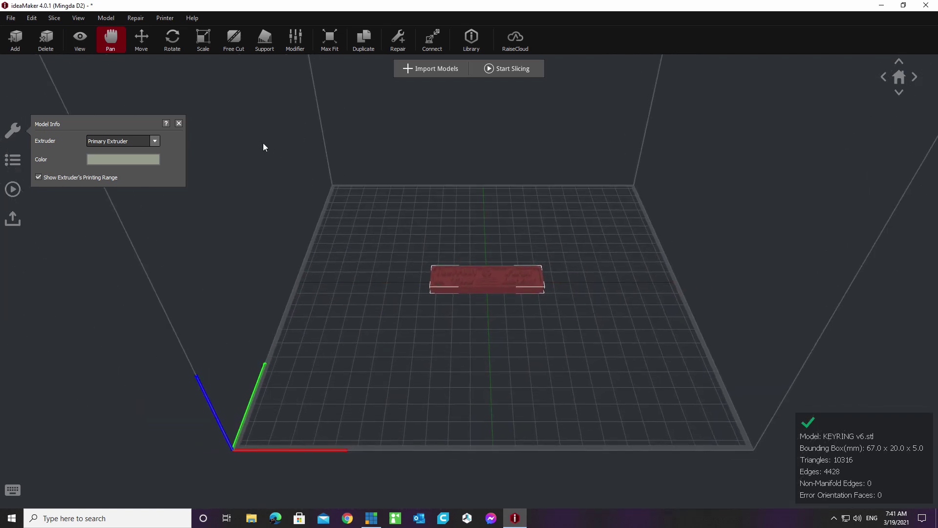
pyautogui.click(142, 39)
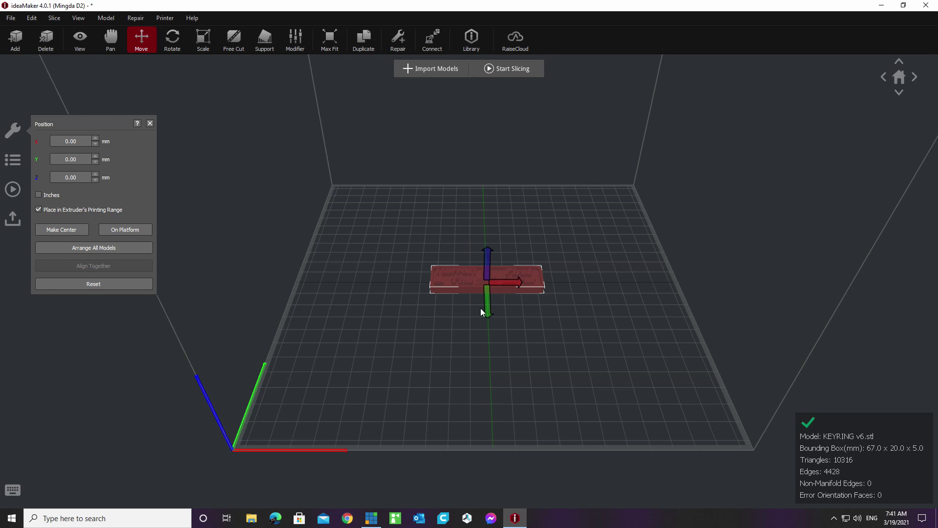
pyautogui.moveTo(453, 279); pyautogui.dragTo(438, 336)
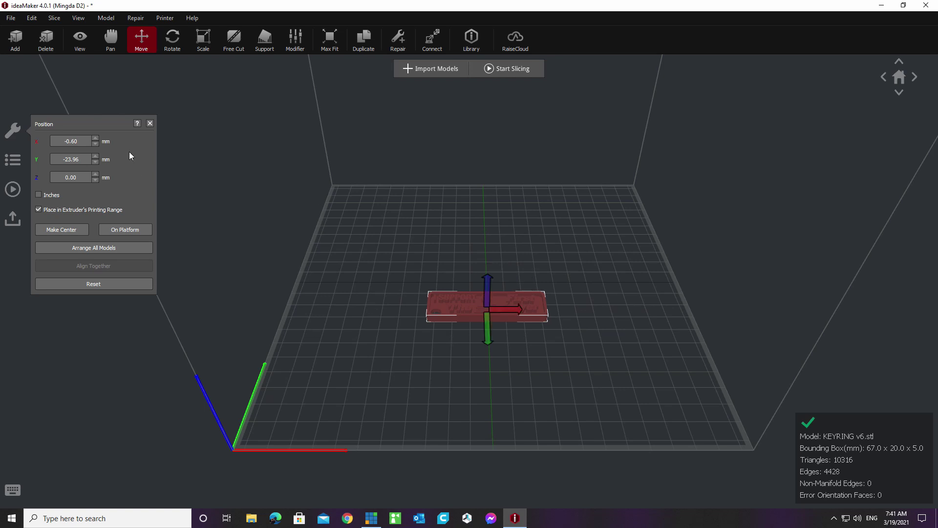
pyautogui.click(150, 124)
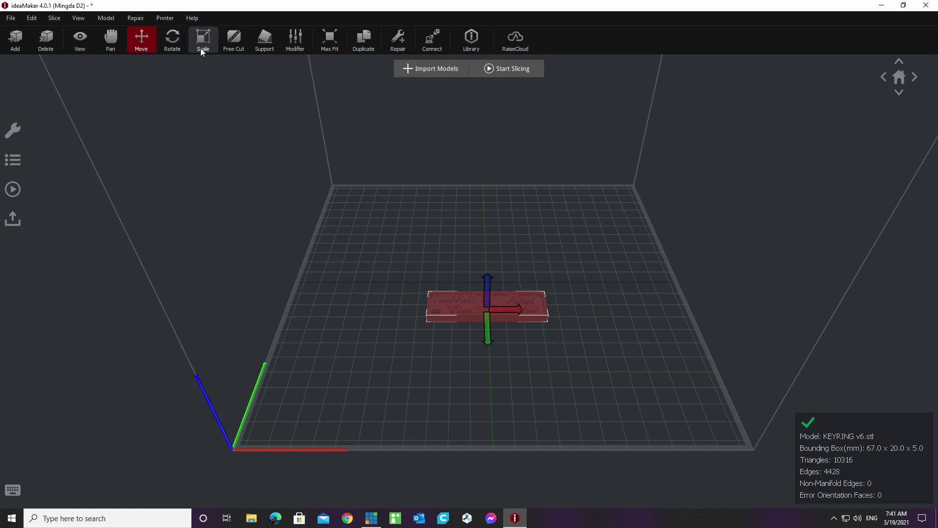
# Step: Examine the Free Cut cutting plane, support structure and modifier settings for the keyring, and close them without changes
pyautogui.click(234, 40)
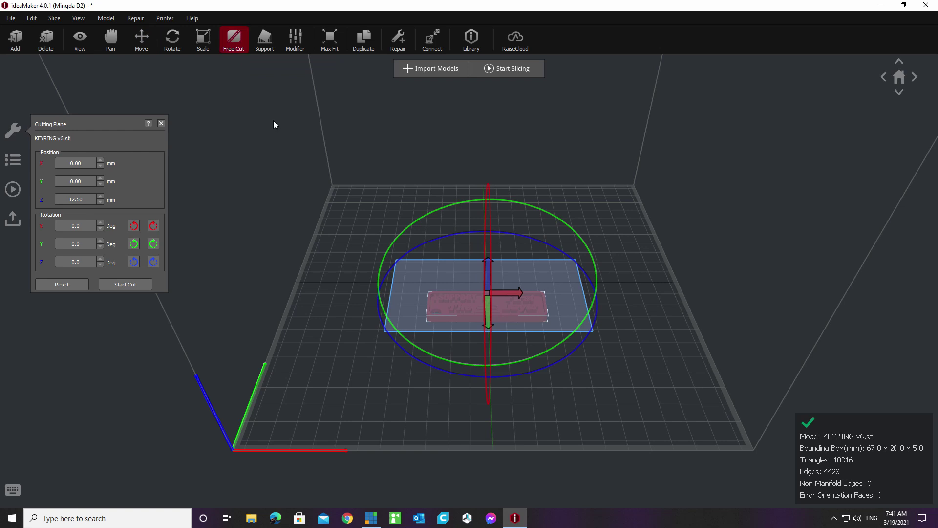
pyautogui.moveTo(590, 360); pyautogui.dragTo(560, 320)
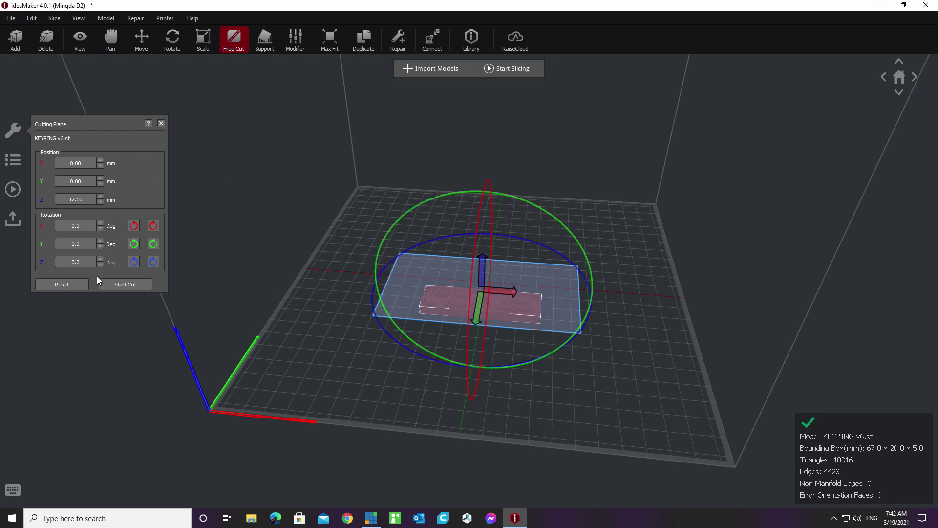
pyautogui.click(264, 39)
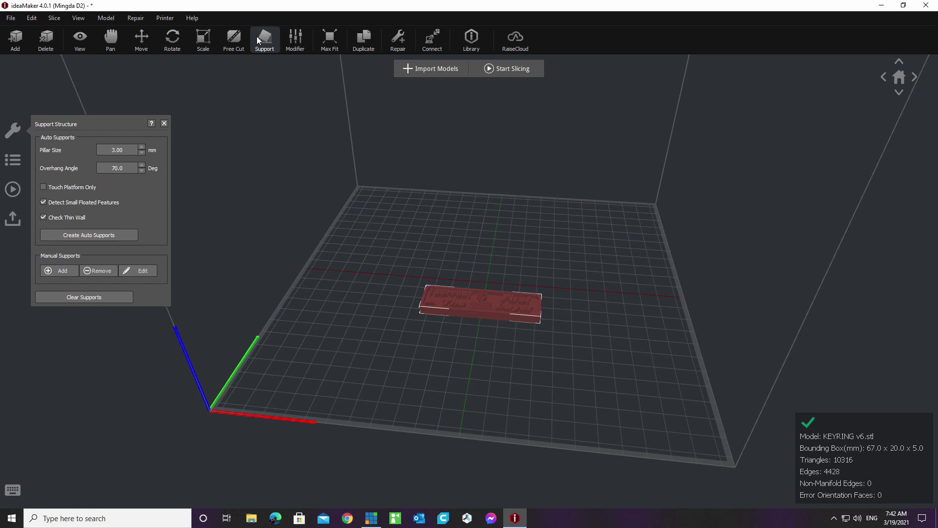
pyautogui.click(302, 42)
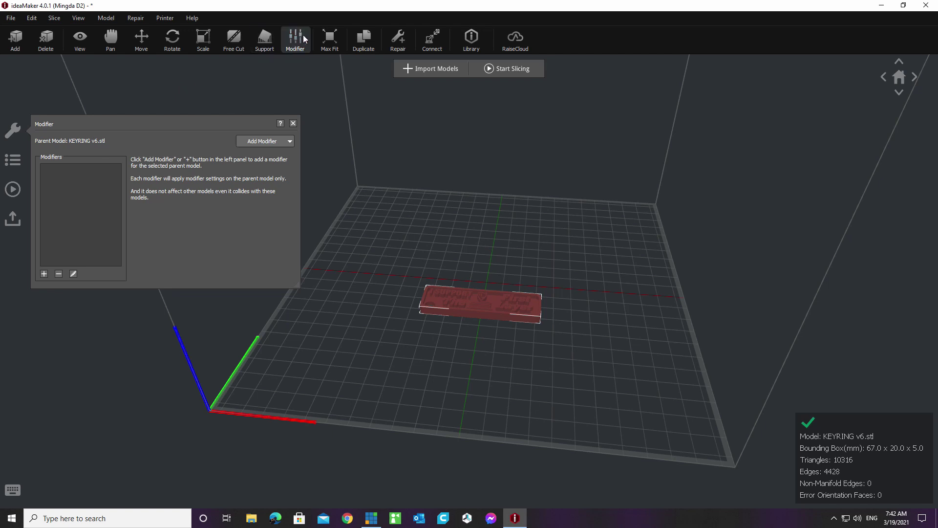
pyautogui.click(293, 122)
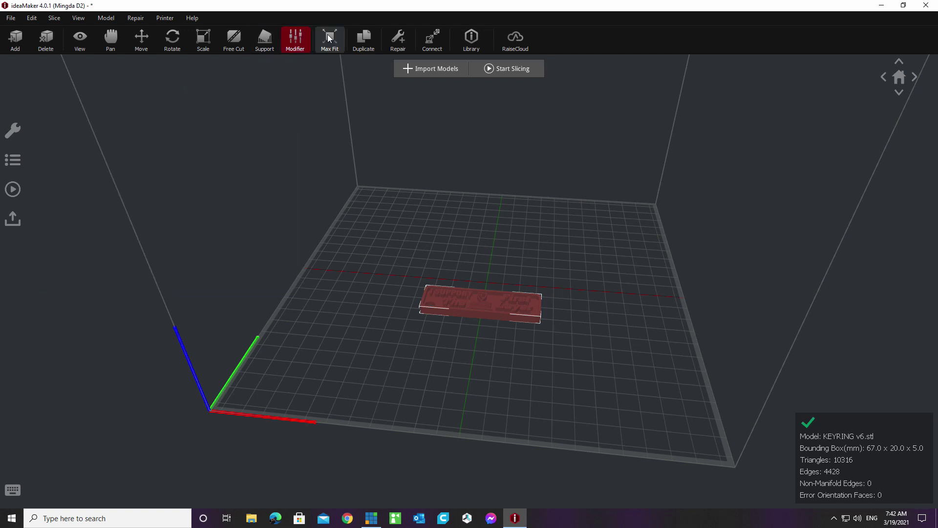
# Step: Enlarge the keyring model with Max Fit to fill the printer's build volume
pyautogui.click(328, 37)
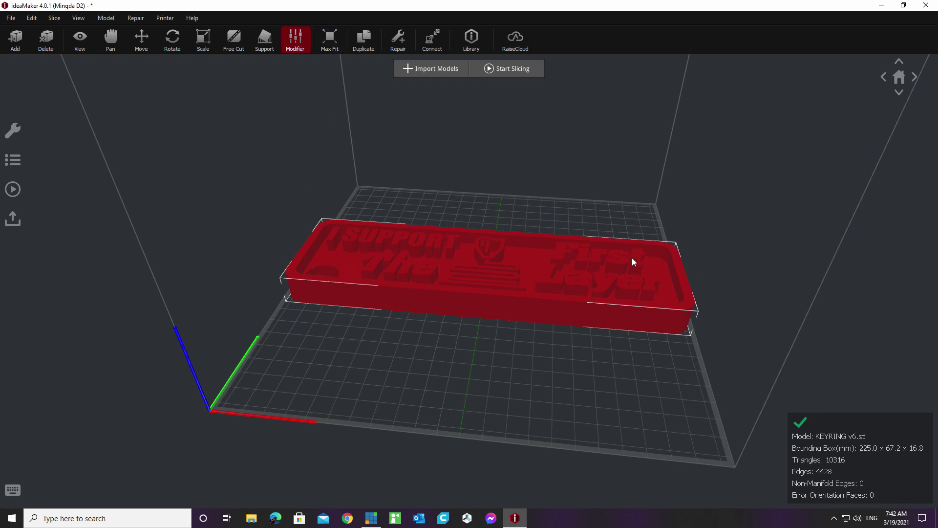
pyautogui.moveTo(587, 351); pyautogui.dragTo(424, 309)
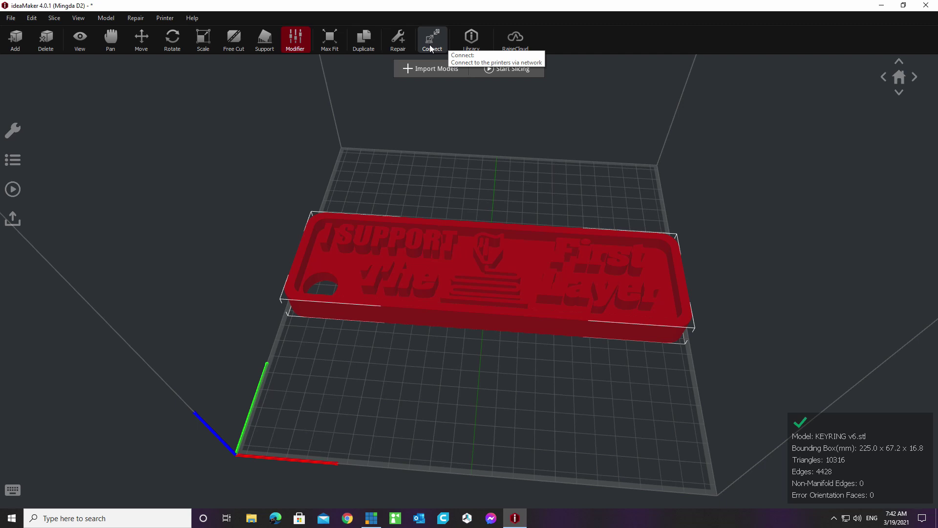
# Step: Browse the printer and filament profiles in the online ideaMaker Library, and return to ideaMaker by closing the browser
pyautogui.click(472, 39)
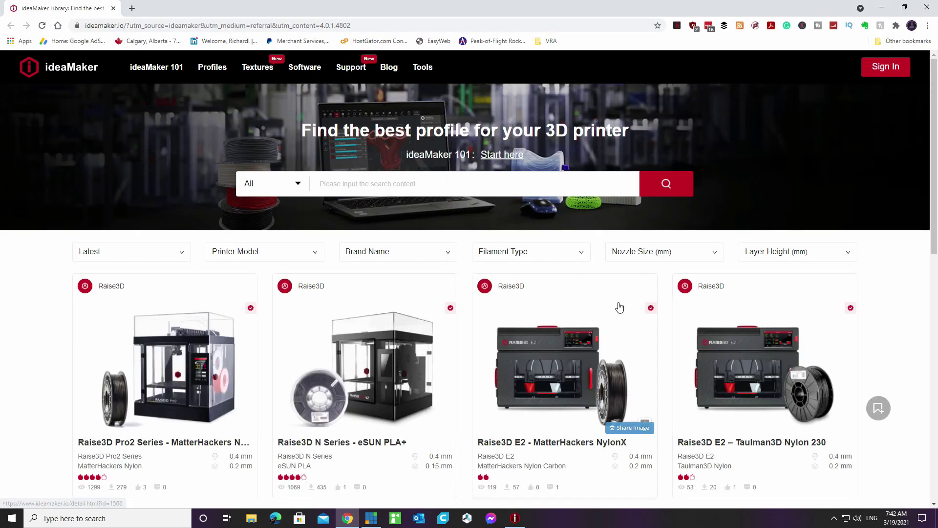
pyautogui.scroll(-2, 631, 307)
pyautogui.scroll(-7, 631, 306)
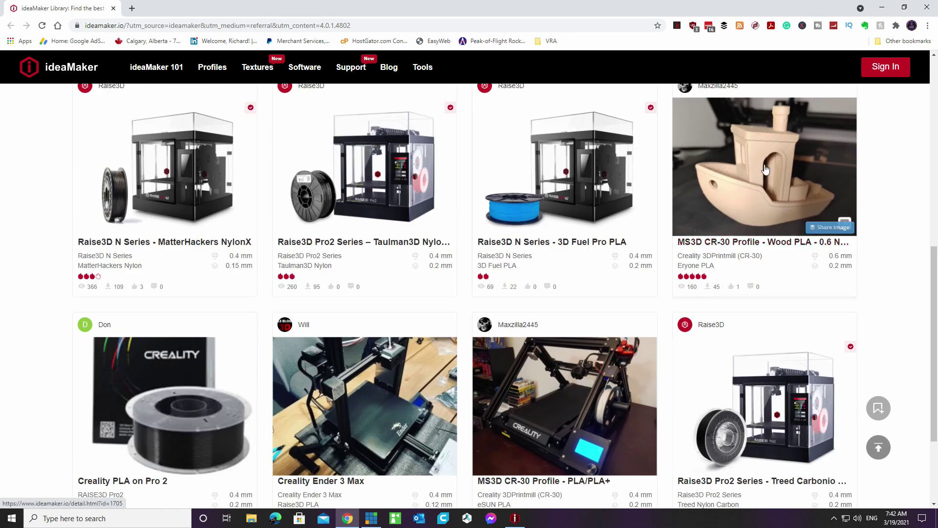
pyautogui.scroll(-3, 655, 269)
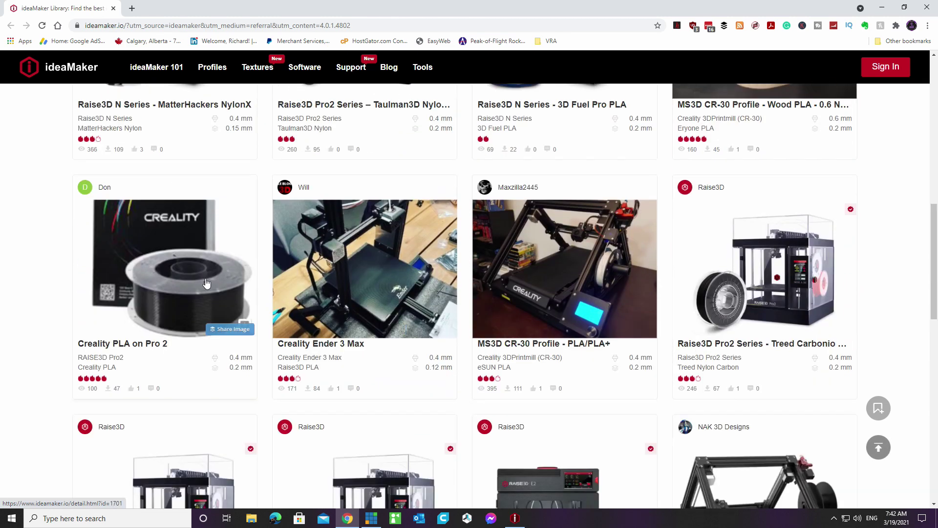
pyautogui.scroll(-5, 680, 297)
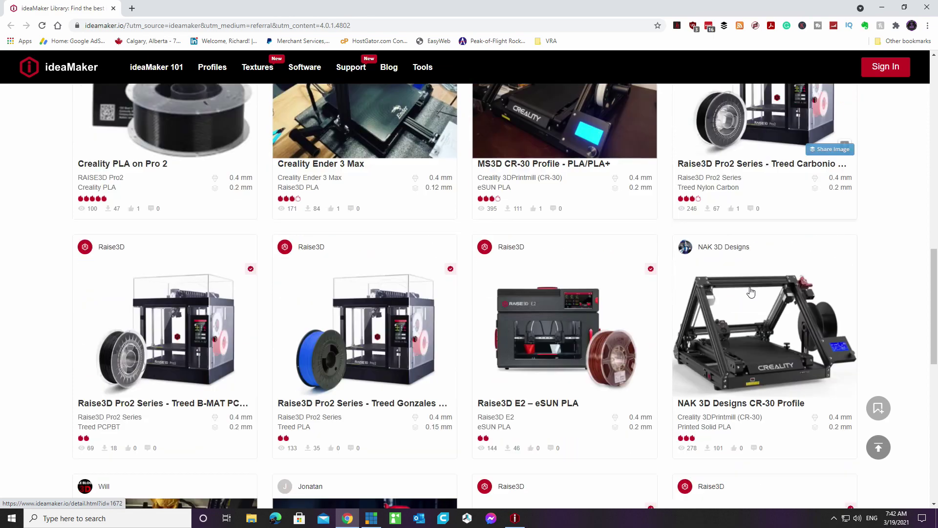
pyautogui.scroll(-8, 680, 297)
pyautogui.scroll(3, 677, 288)
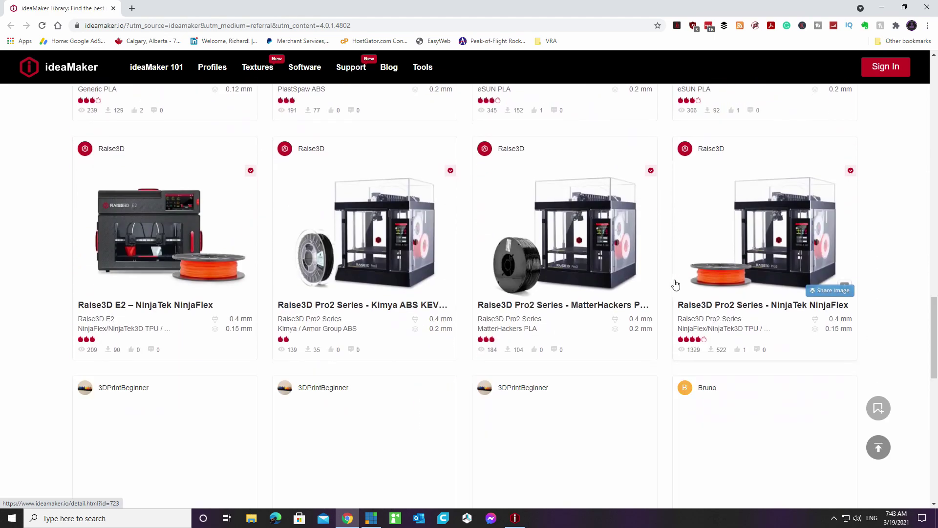
pyautogui.scroll(-10, 676, 284)
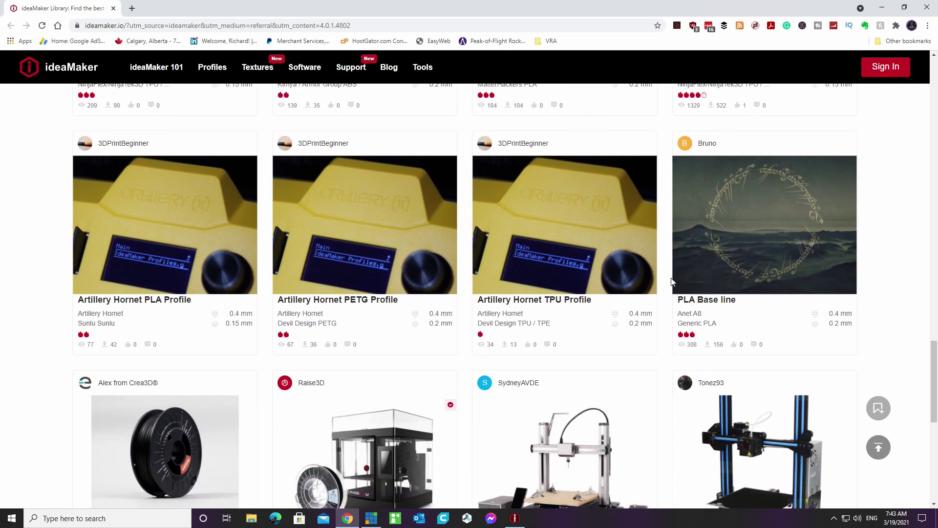
pyautogui.scroll(15, 672, 282)
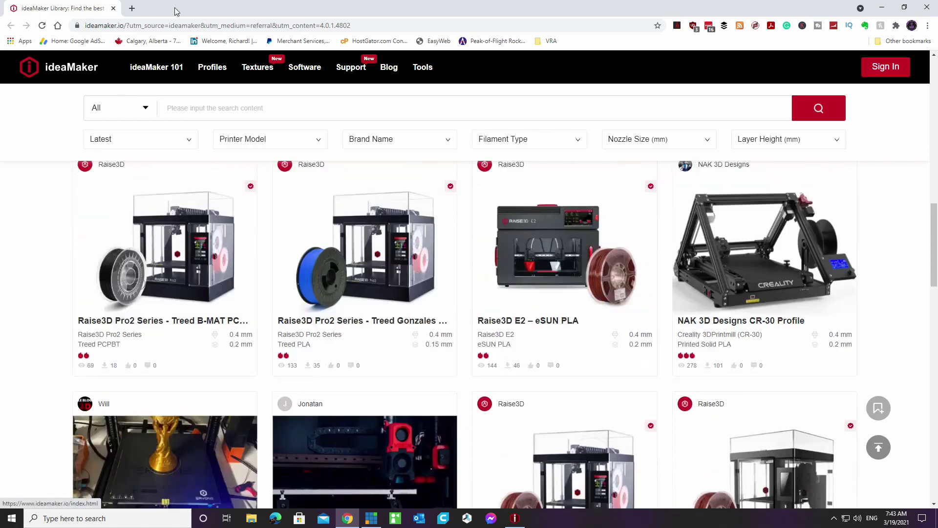
pyautogui.click(927, 7)
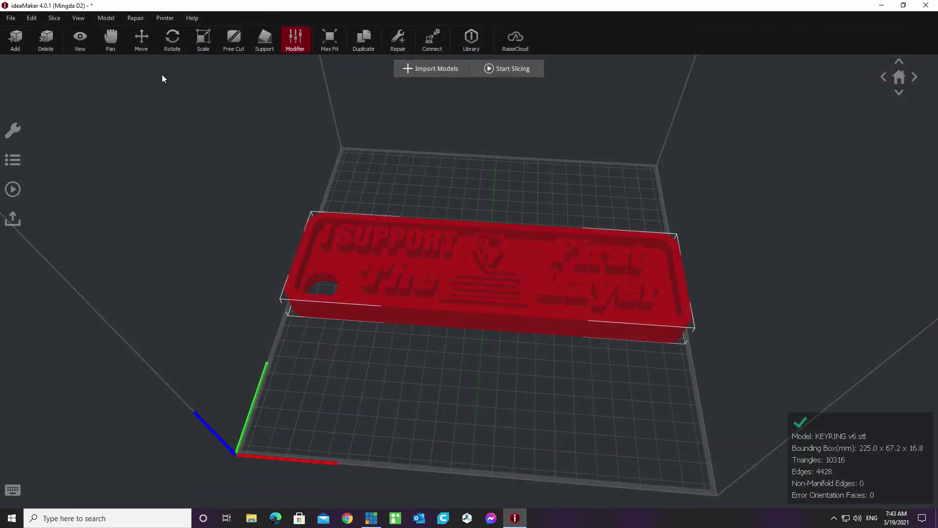
# Step: Undo the Max Fit scaling of the keyring and look at the project's model list
pyautogui.hotkey('ctrl', 'z')
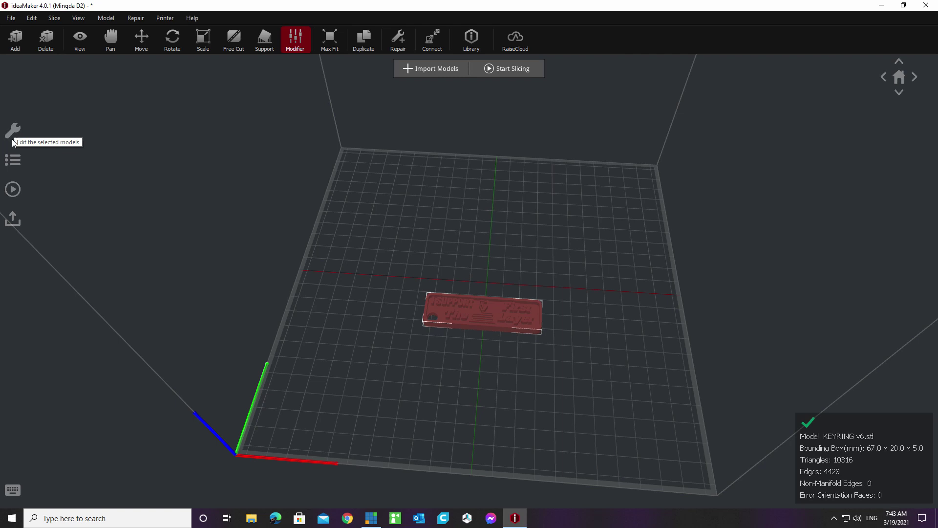
pyautogui.click(12, 161)
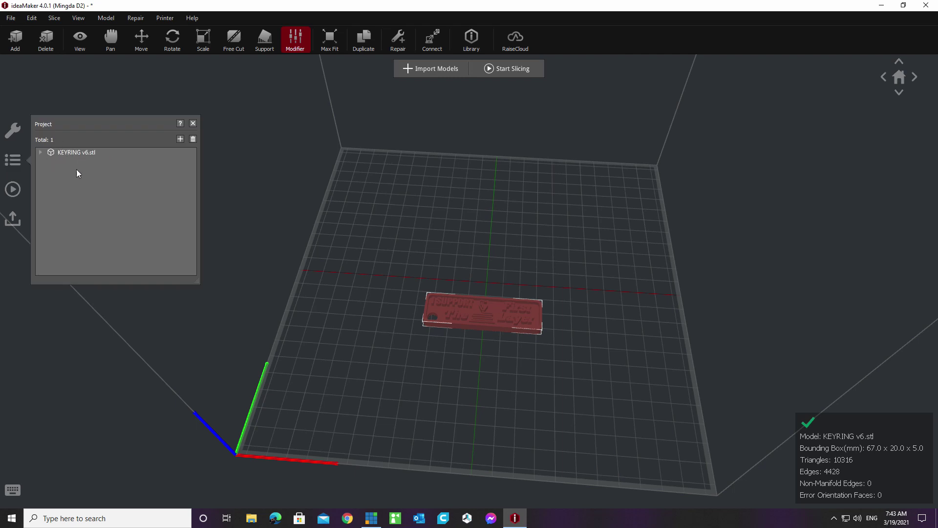
# Step: Set Shells to 2.5 for New Template1 in the slicing preparation, close it and reselect the keyring
pyautogui.click(13, 190)
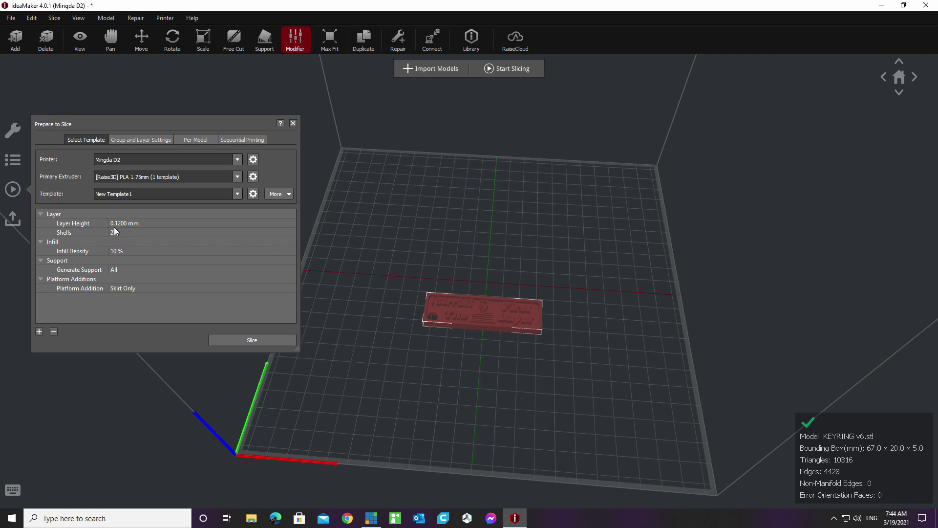
pyautogui.write('.5')
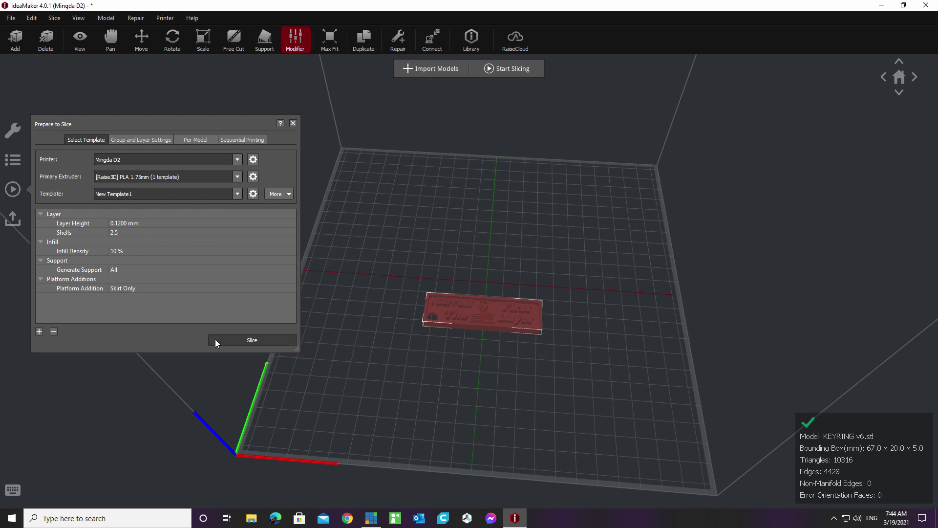
pyautogui.click(98, 367)
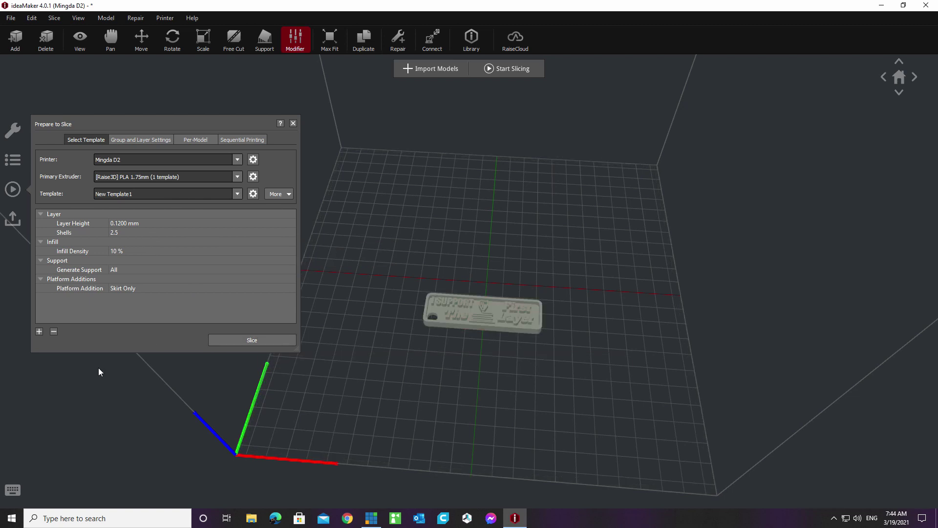
pyautogui.click(293, 124)
pyautogui.click(492, 316)
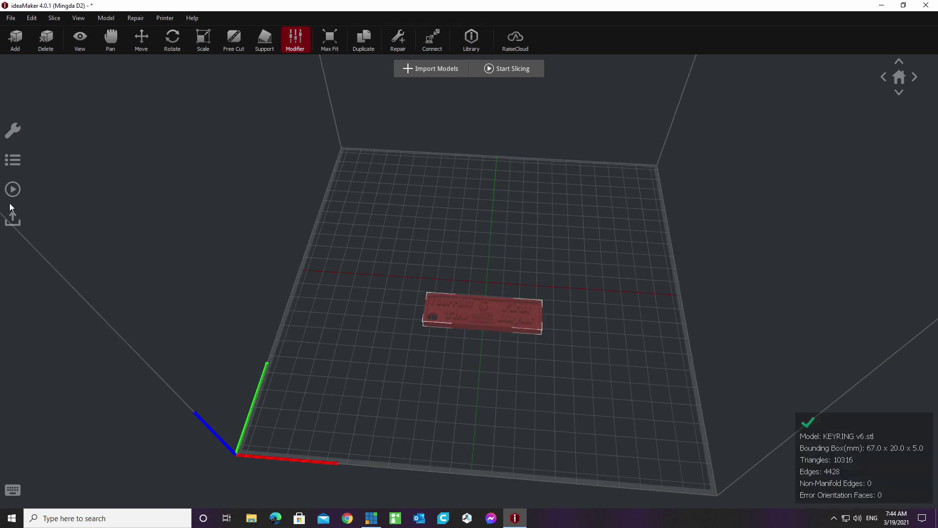
# Step: Inspect the uploading queue for local printers and OctoPrint, and close it
pyautogui.click(14, 221)
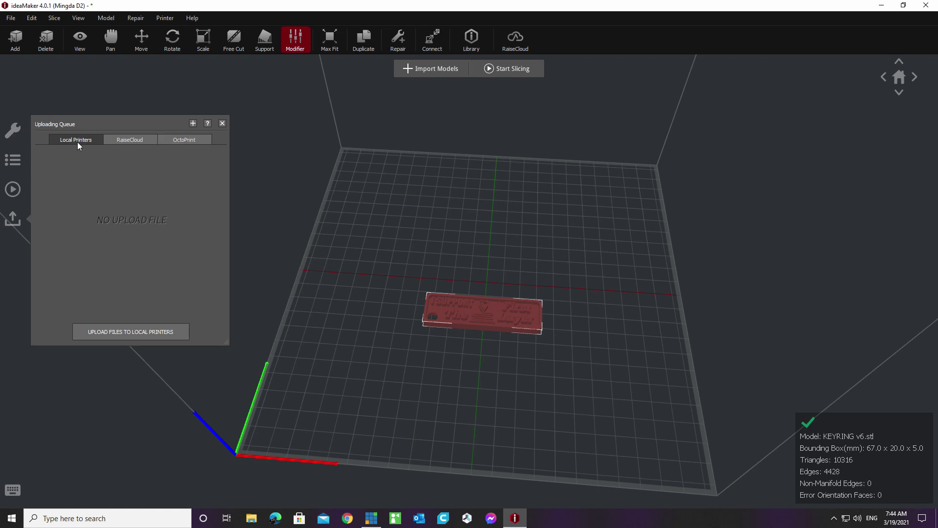
pyautogui.click(187, 139)
pyautogui.click(222, 123)
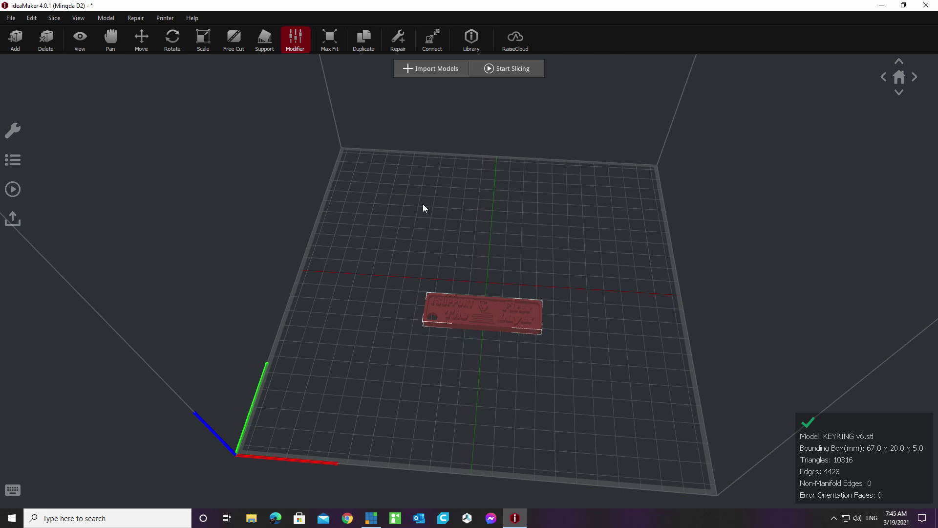
# Step: Call up auto-repair for the keyring model and cancel it without applying the repair
pyautogui.click(397, 40)
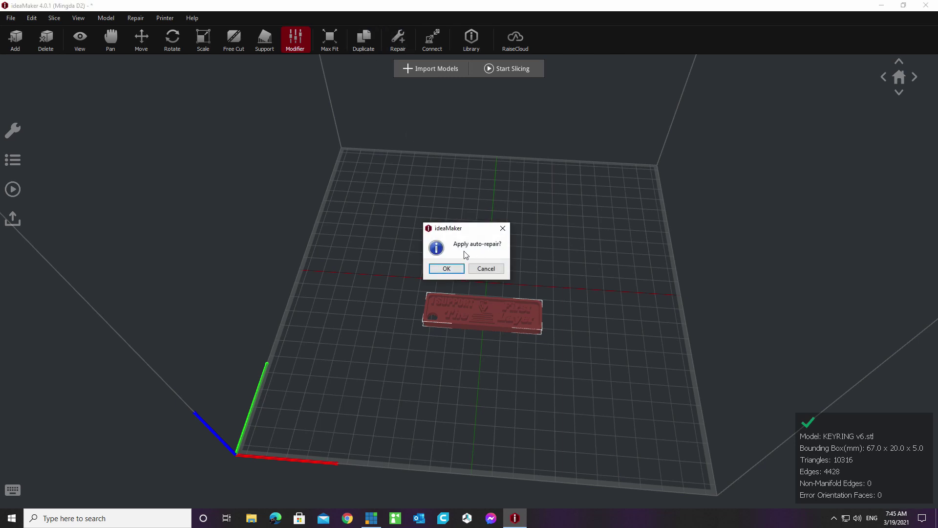
pyautogui.click(491, 271)
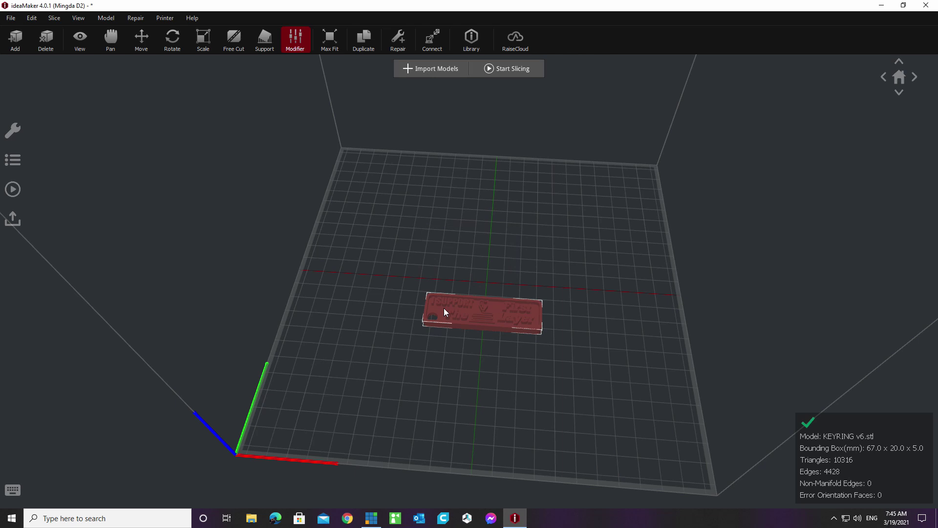
# Step: Reset the camera to the home view, then review the shortcuts overview and dismiss it along with its tip
pyautogui.moveTo(580, 415); pyautogui.dragTo(840, 156)
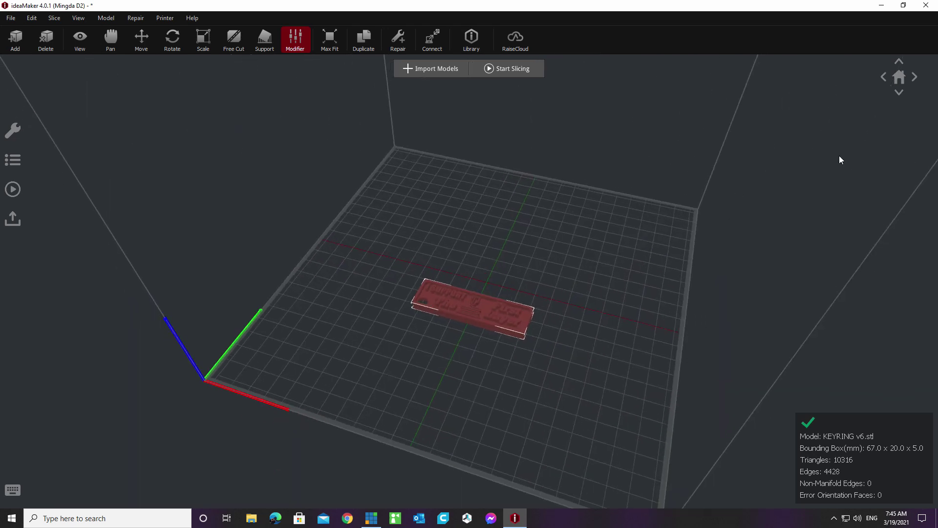
pyautogui.click(897, 76)
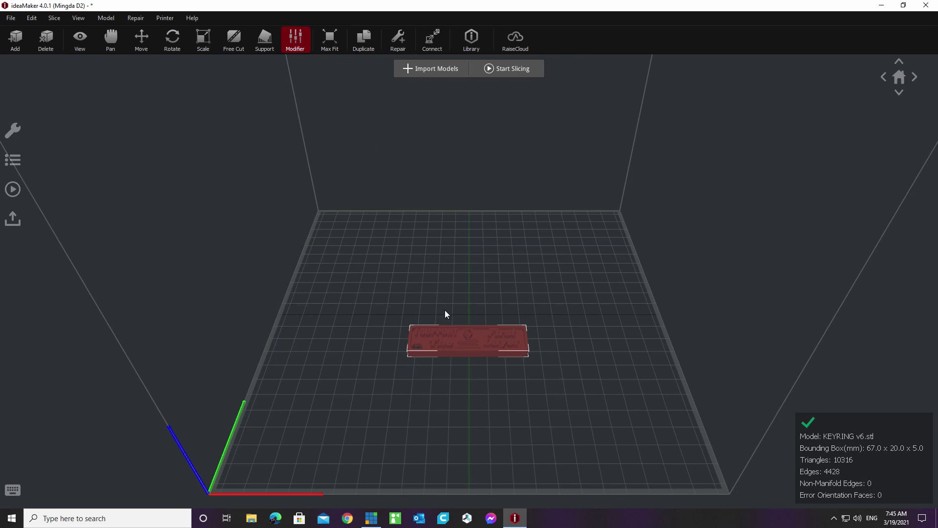
pyautogui.click(13, 490)
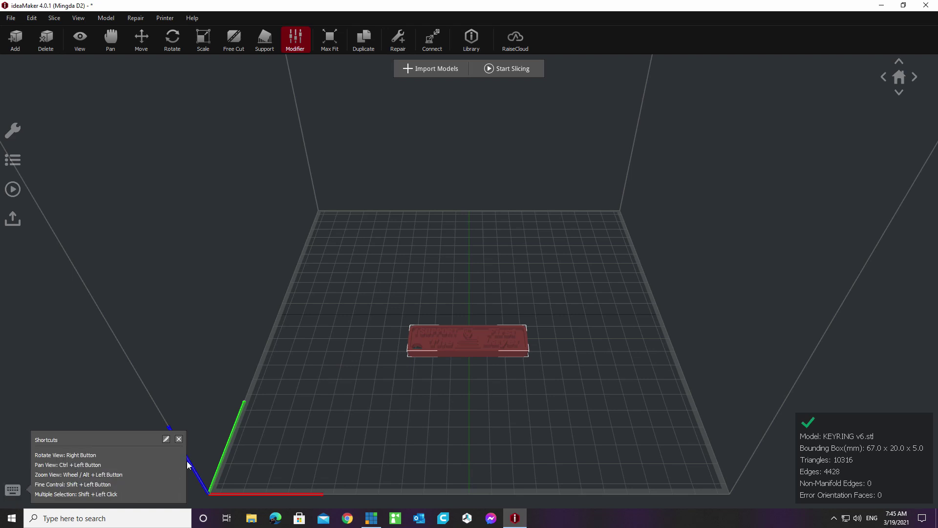
pyautogui.click(178, 439)
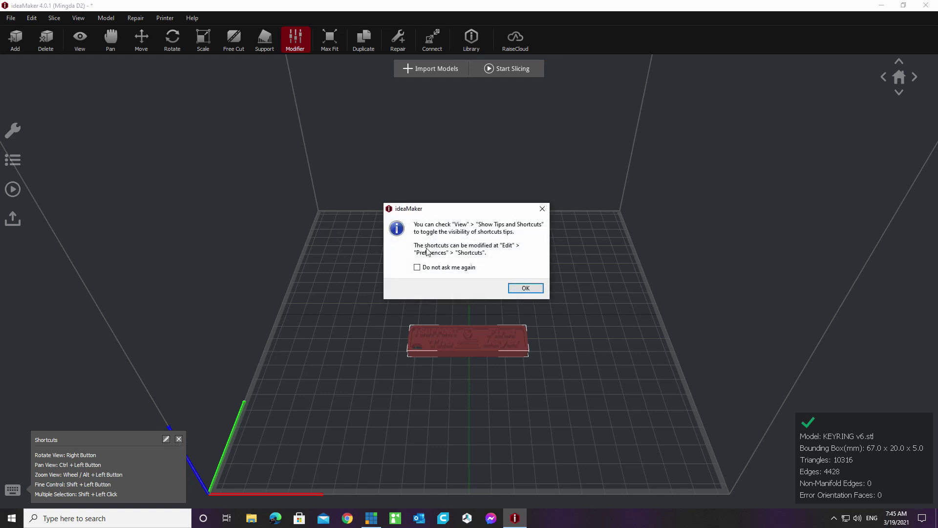
pyautogui.click(526, 288)
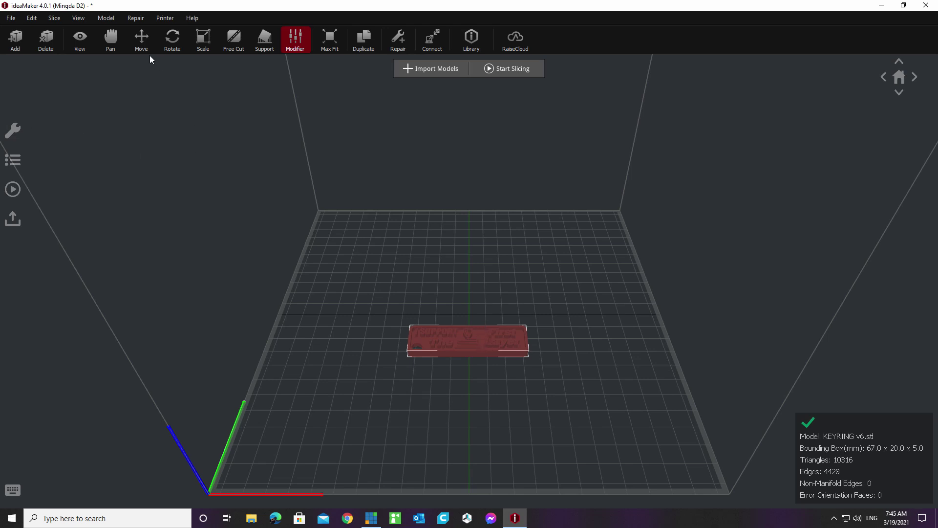
# Step: Move the keyring toward the middle of the build plate, center it exactly, and close the position settings
pyautogui.click(110, 33)
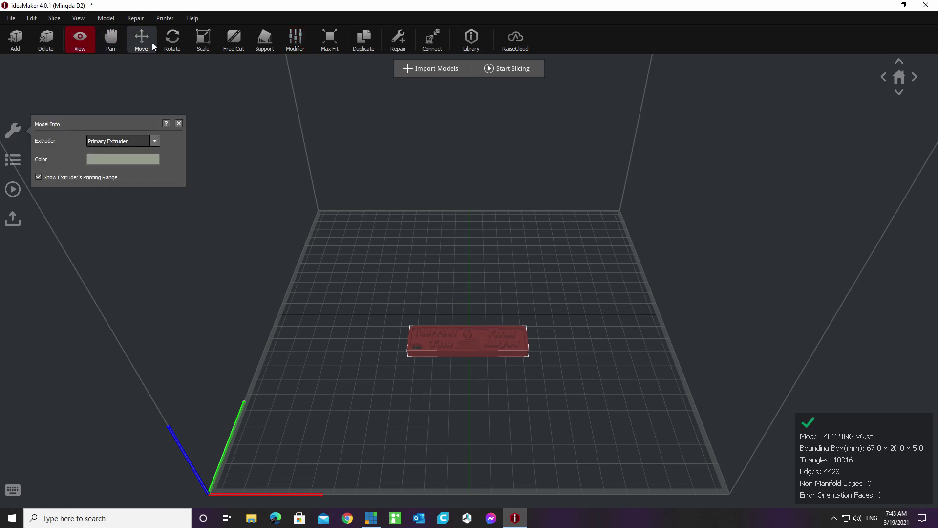
pyautogui.click(179, 123)
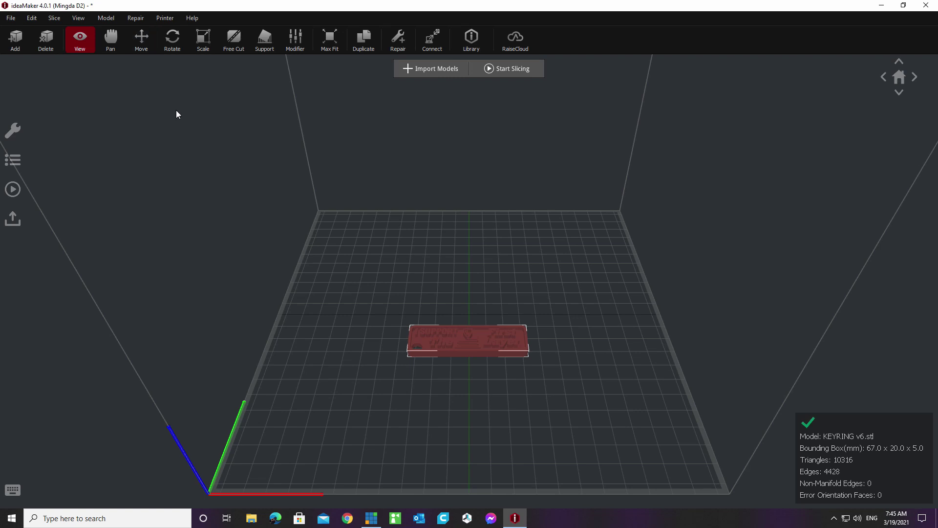
pyautogui.click(139, 41)
pyautogui.moveTo(468, 373); pyautogui.dragTo(463, 314)
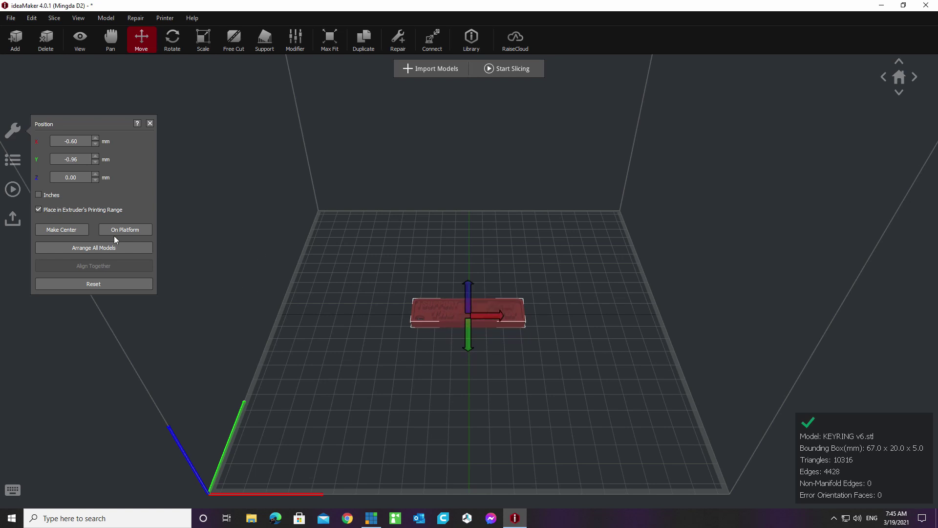
pyautogui.click(62, 230)
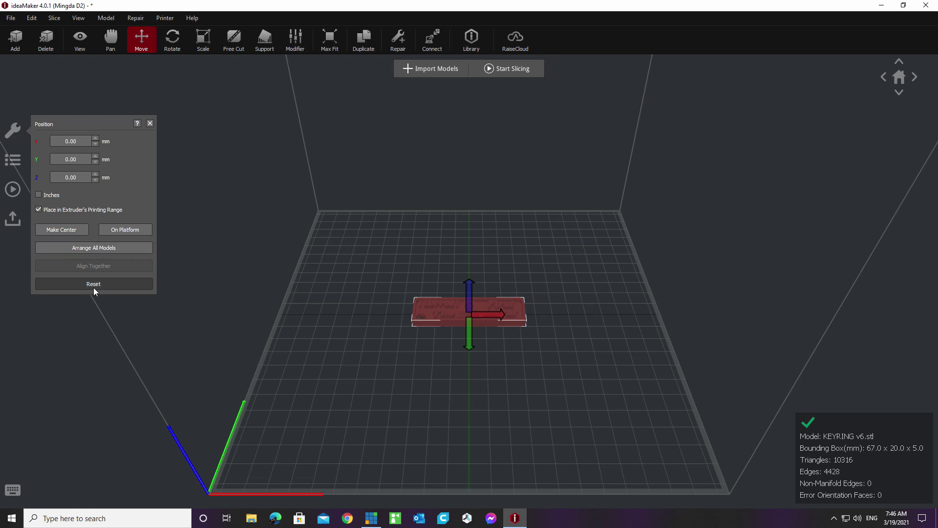
pyautogui.click(150, 124)
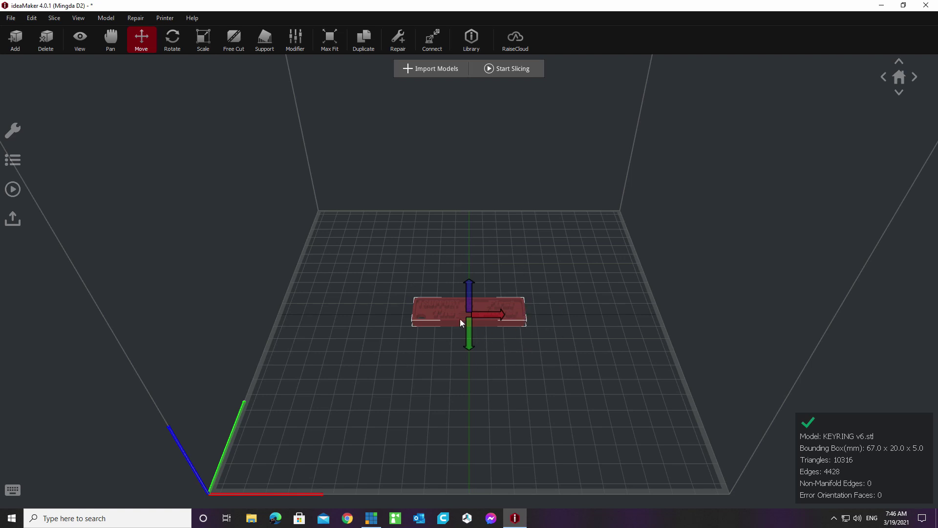
# Step: Duplicate the keyring model with the number of copies set to 5
pyautogui.click(373, 52)
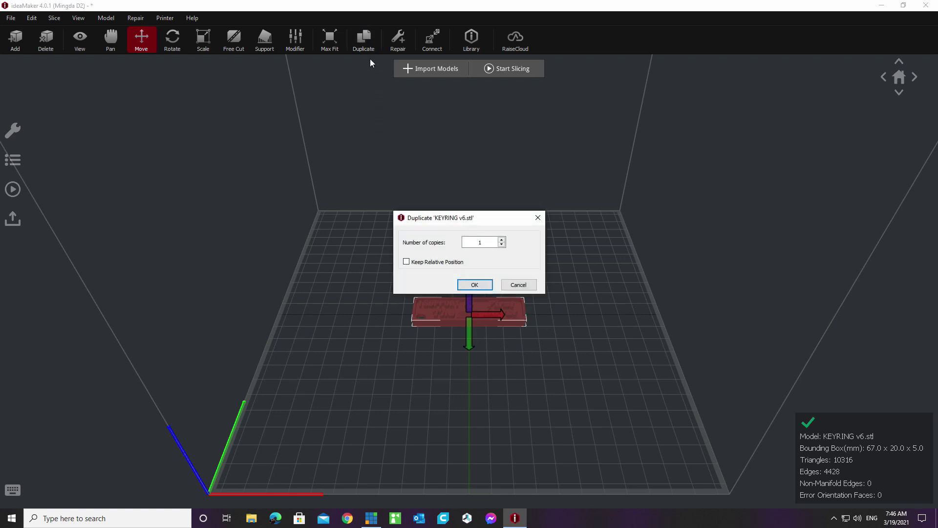
pyautogui.click(502, 240)
pyautogui.click(475, 285)
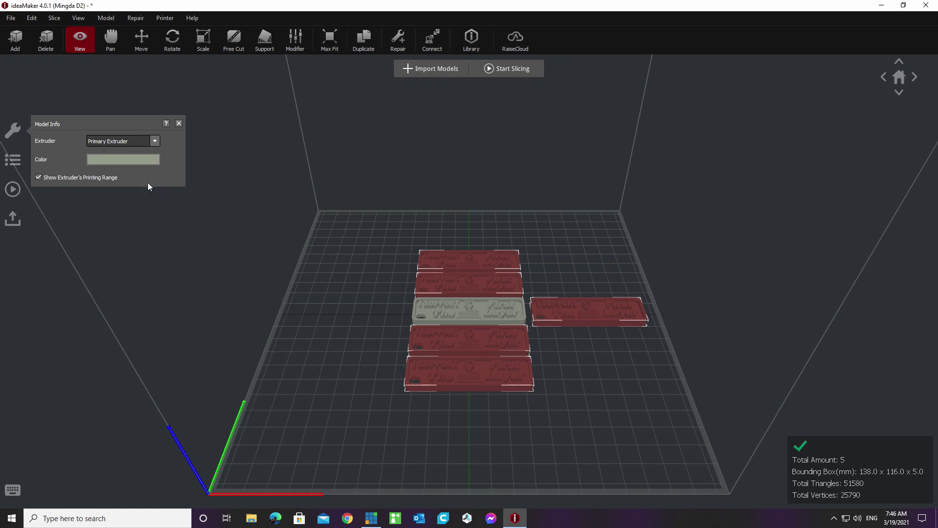
# Step: Select all the keyrings on the build plate and center them as a group
pyautogui.rightClick(468, 270)
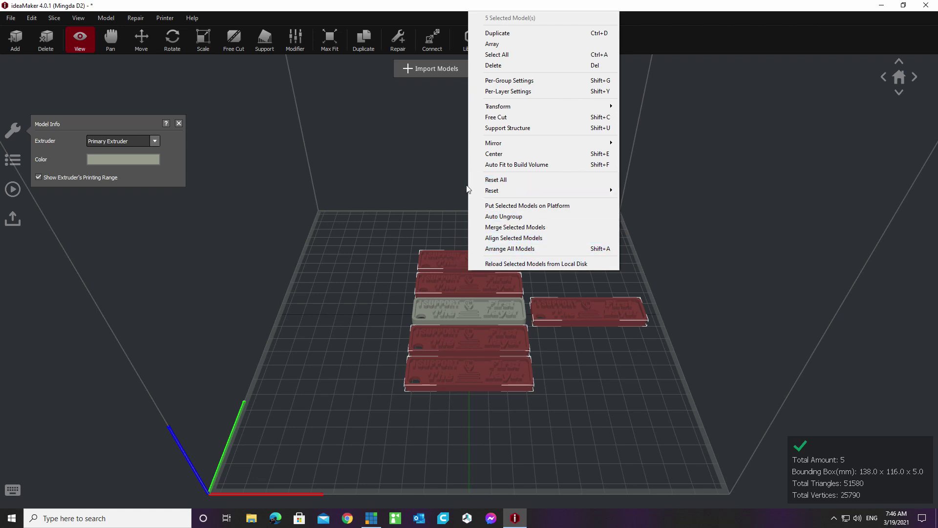
pyautogui.click(540, 54)
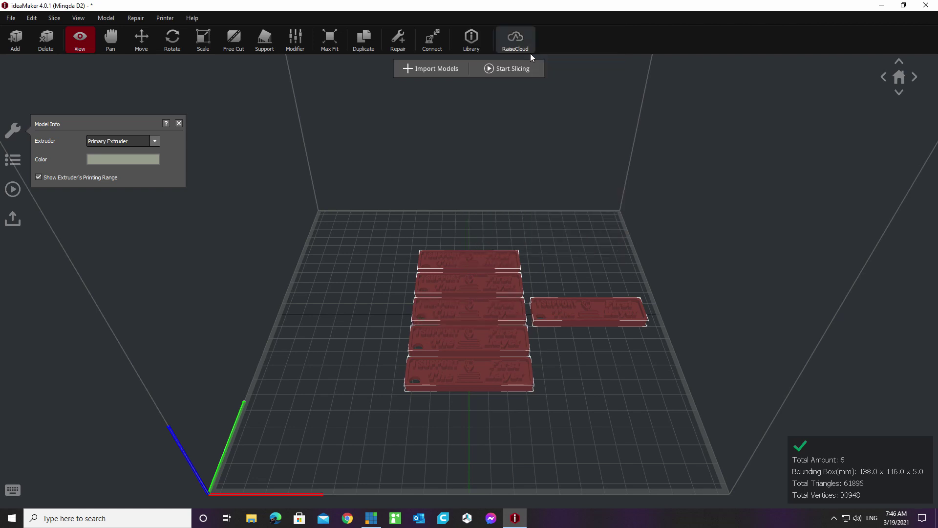
pyautogui.rightClick(466, 272)
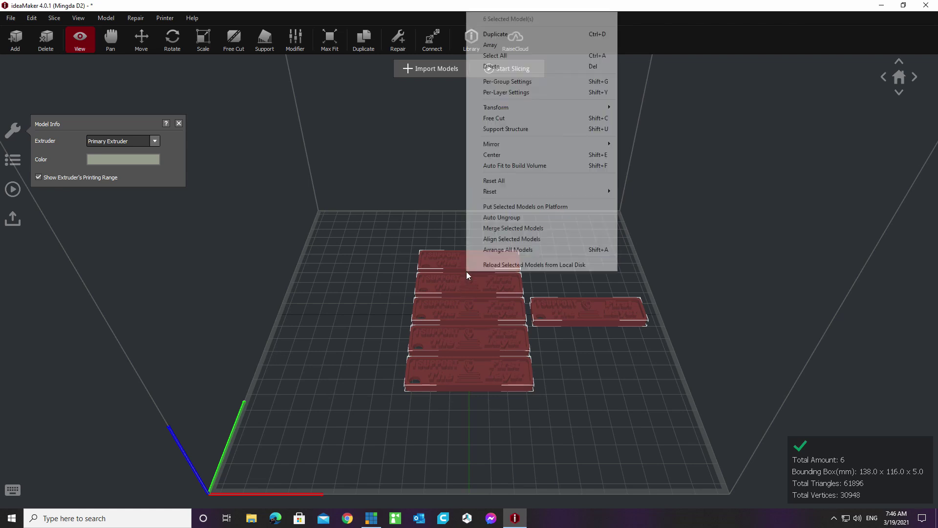
pyautogui.click(517, 154)
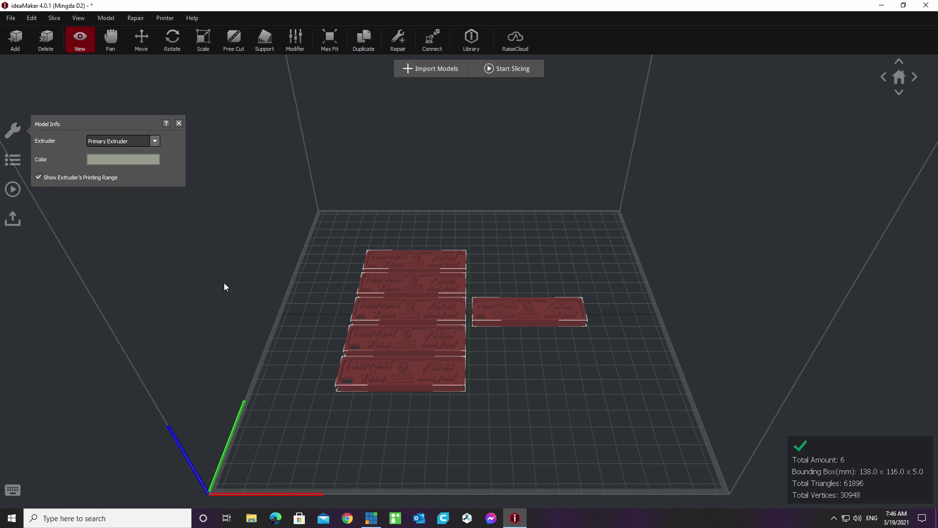
# Step: Slide the two front keyrings along X into the second column, the frontmost to about 34.3 mm, and auto-arrange all models
pyautogui.click(13, 161)
pyautogui.click(12, 136)
pyautogui.click(408, 339)
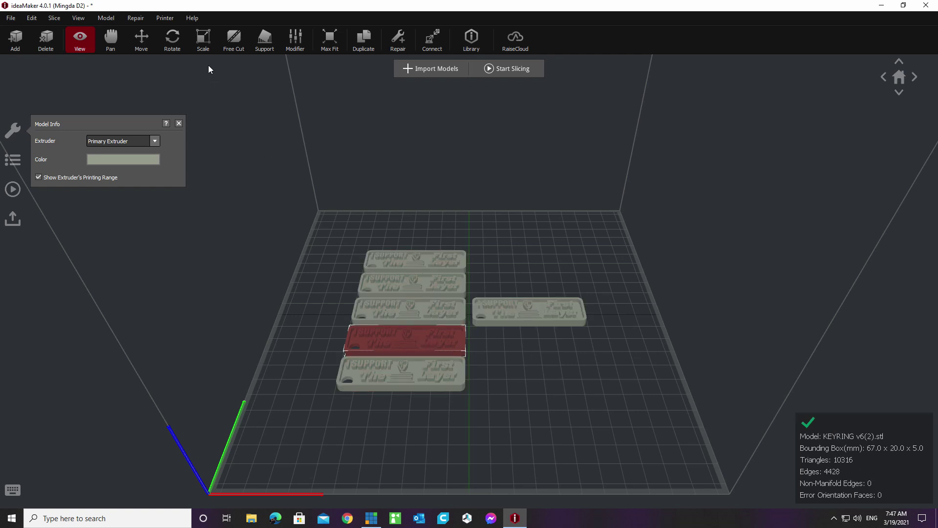
pyautogui.click(142, 41)
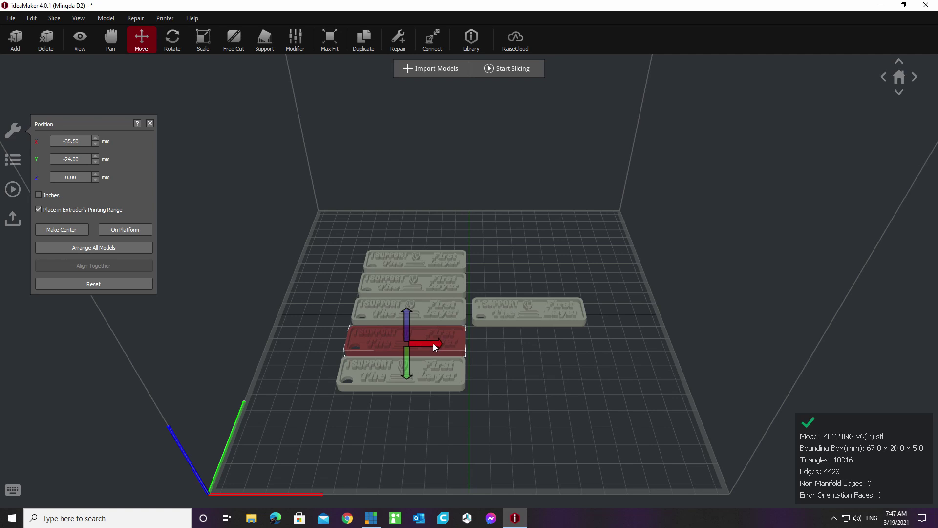
pyautogui.moveTo(433, 344); pyautogui.dragTo(502, 346)
pyautogui.moveTo(582, 351); pyautogui.dragTo(607, 351)
pyautogui.click(394, 374)
pyautogui.moveTo(433, 377); pyautogui.dragTo(605, 381)
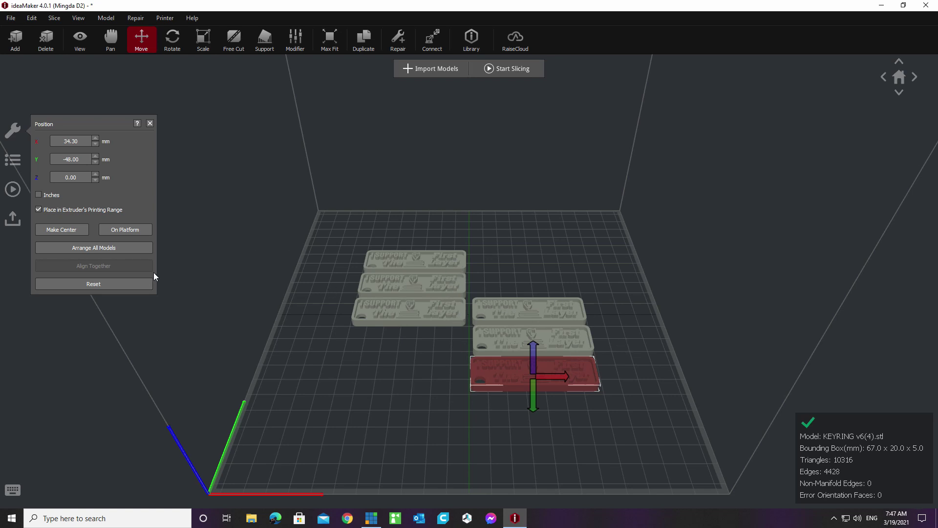
pyautogui.click(98, 248)
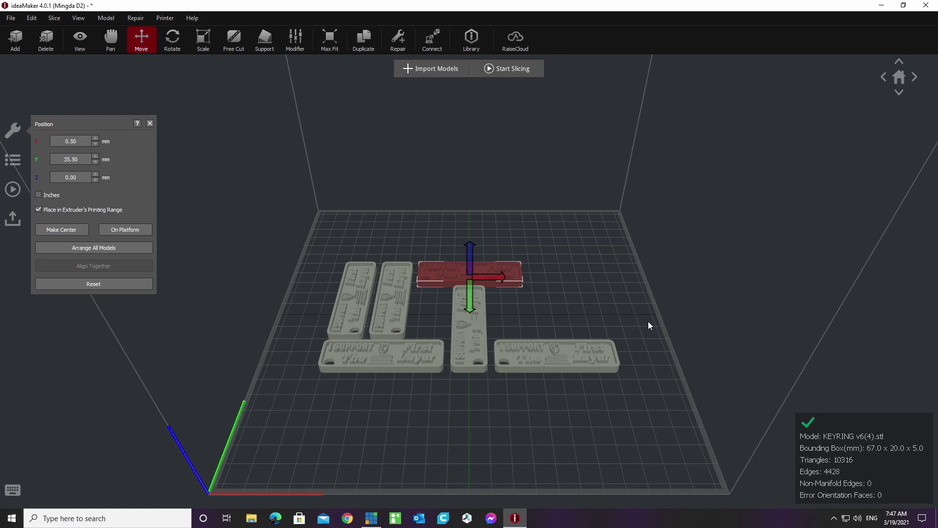
# Step: Delete the five copies, KEYRING v6(1) through KEYRING v6(5), from the project, keeping the original keyring
pyautogui.click(354, 318)
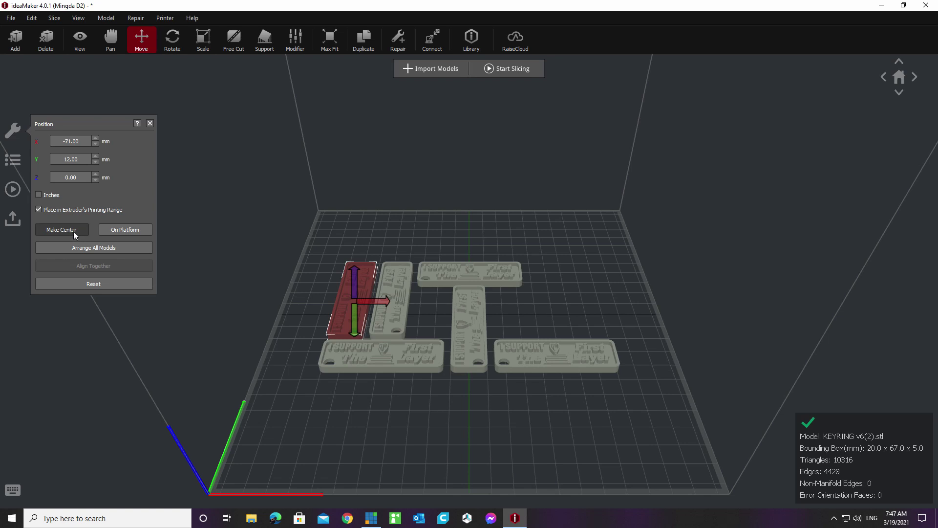
pyautogui.click(13, 164)
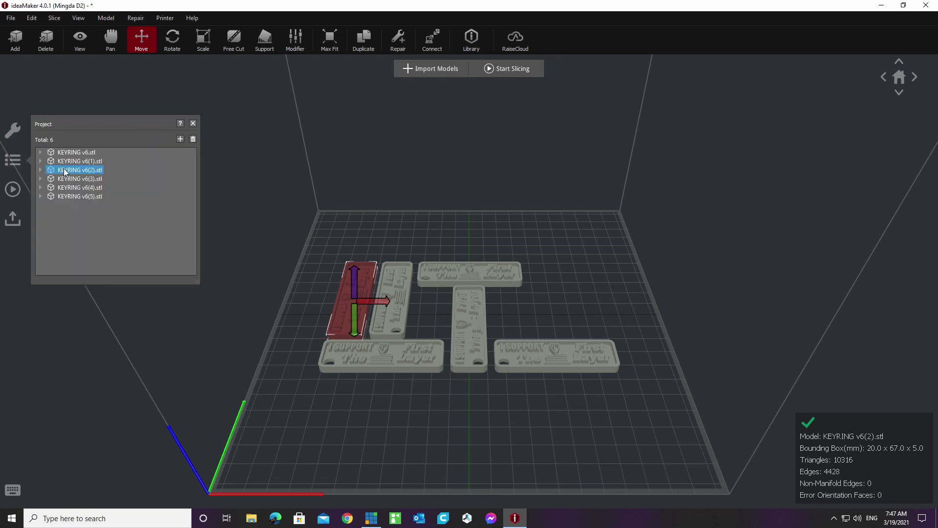
pyautogui.click(89, 162)
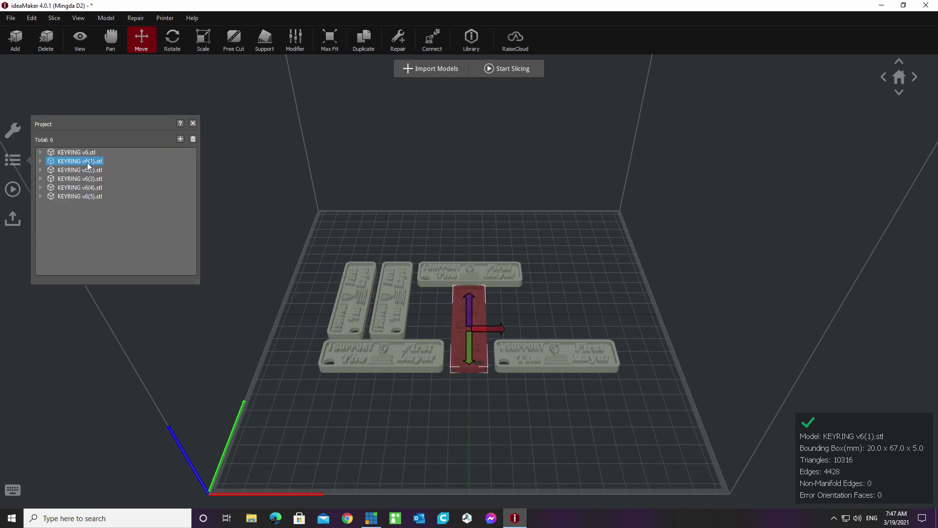
pyautogui.keyDown('shift'); pyautogui.click(98, 197); pyautogui.keyUp('shift')
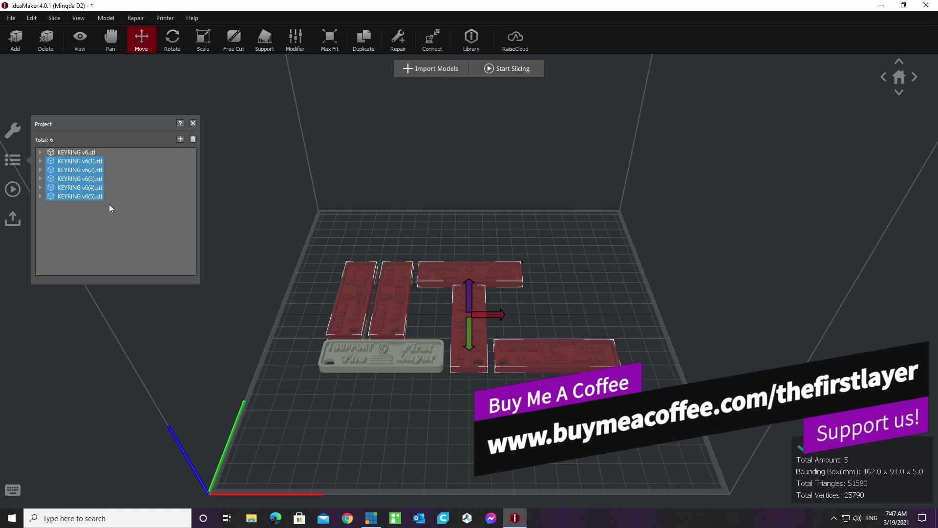
pyautogui.press('Delete')
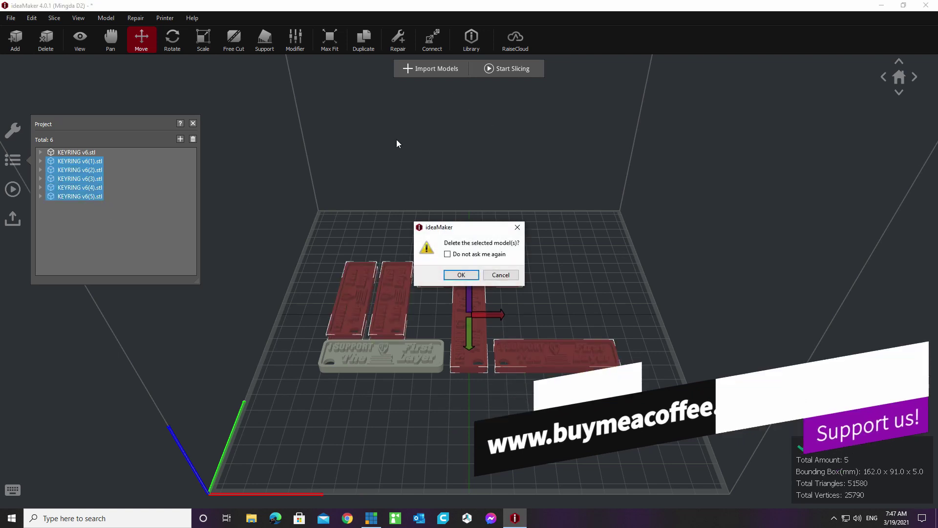
pyautogui.click(461, 275)
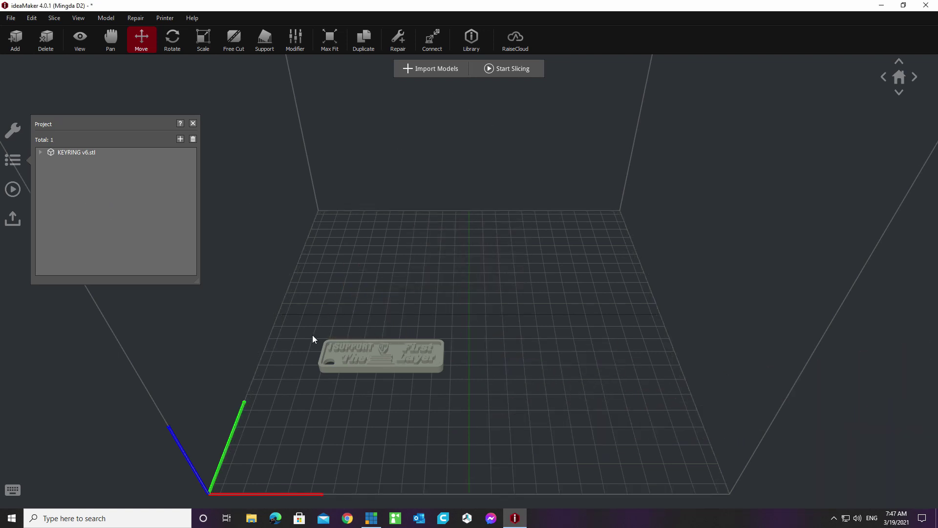
# Step: Select the remaining keyring, center it on the build plate, and close the position settings
pyautogui.click(362, 357)
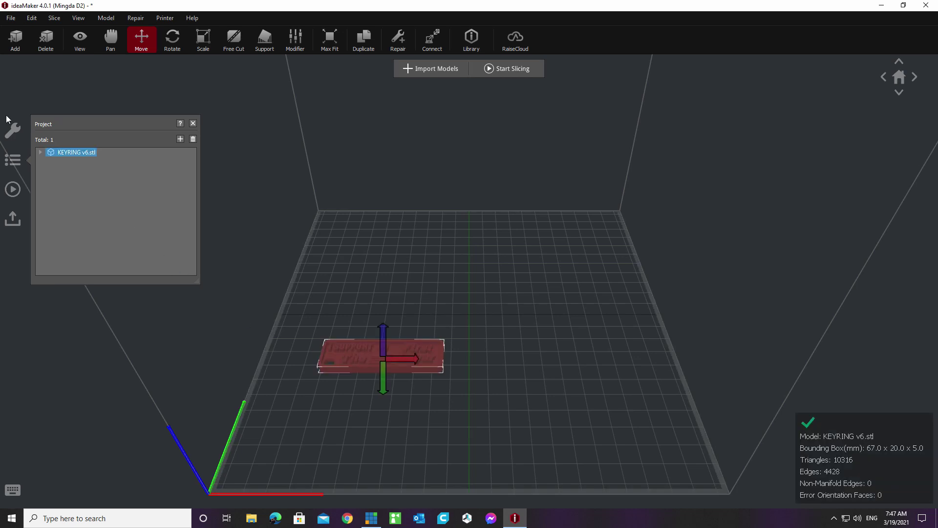
pyautogui.click(13, 130)
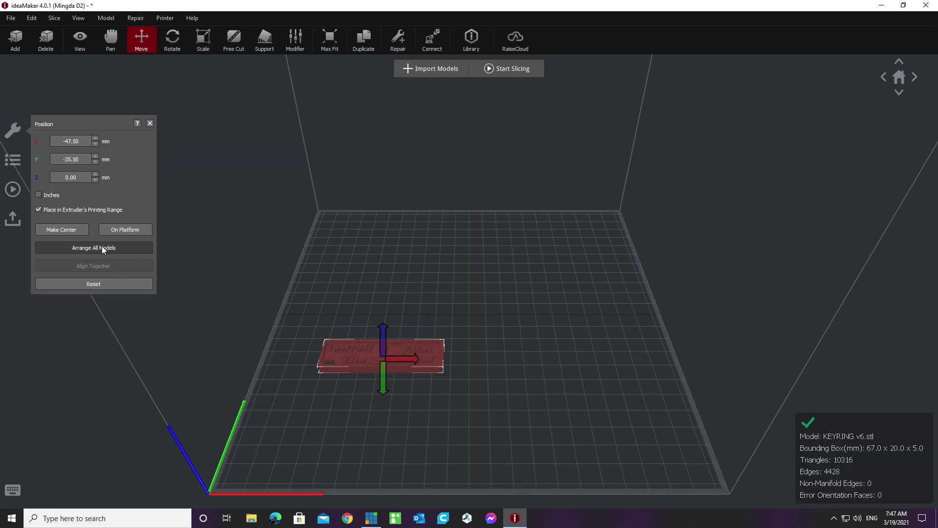
pyautogui.click(58, 230)
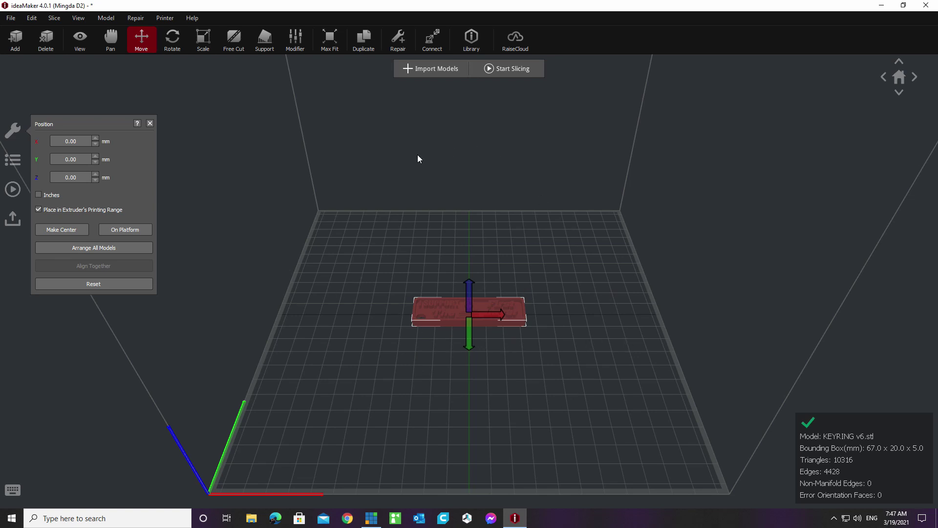
pyautogui.click(150, 123)
# Step: Review the group and layer, per-model and sequential printing settings in the slicing preparation, and return to the template selection
pyautogui.click(13, 190)
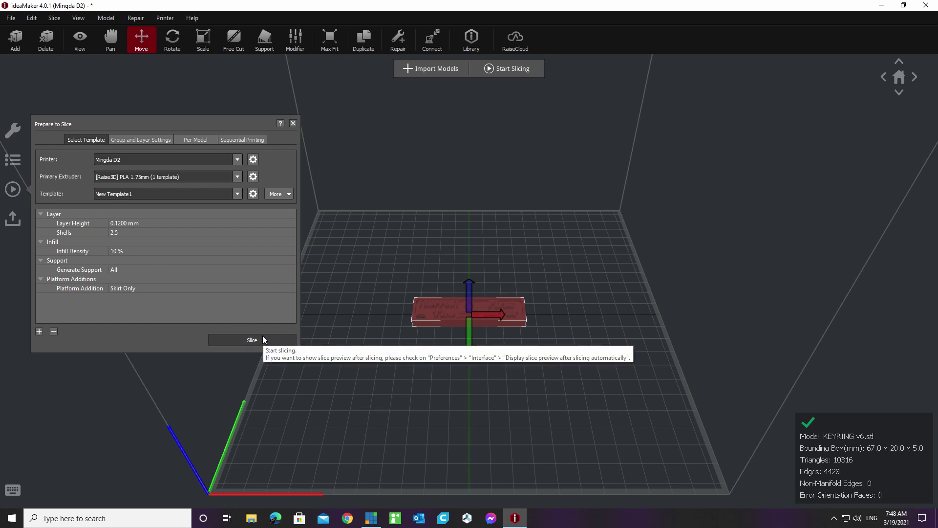
pyautogui.click(150, 140)
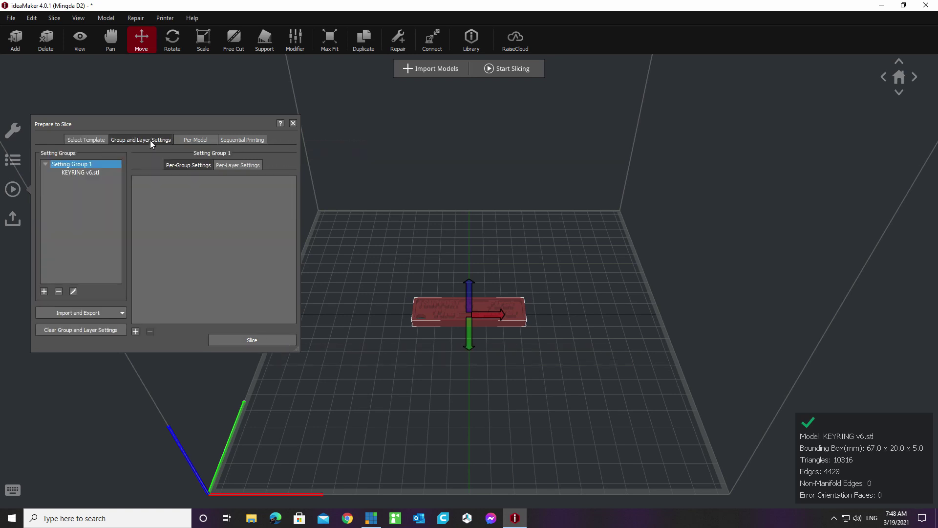
pyautogui.click(184, 140)
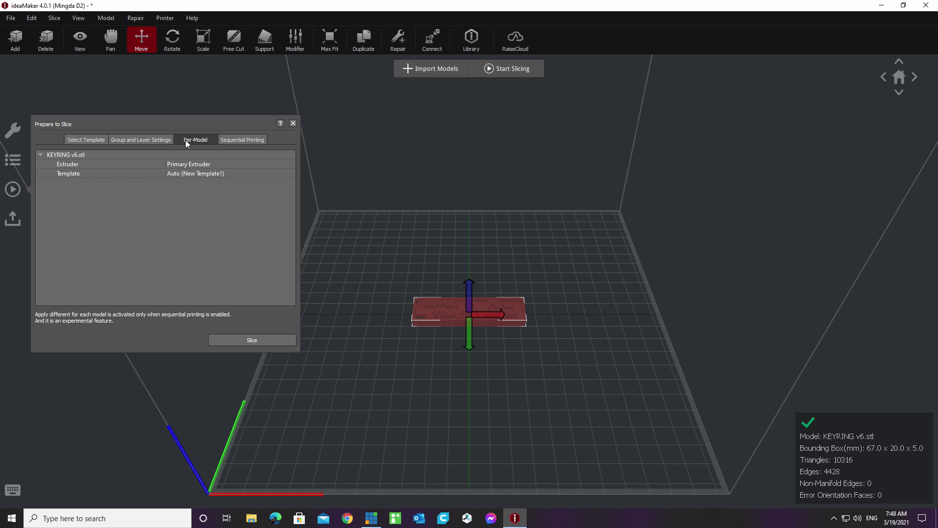
pyautogui.click(232, 139)
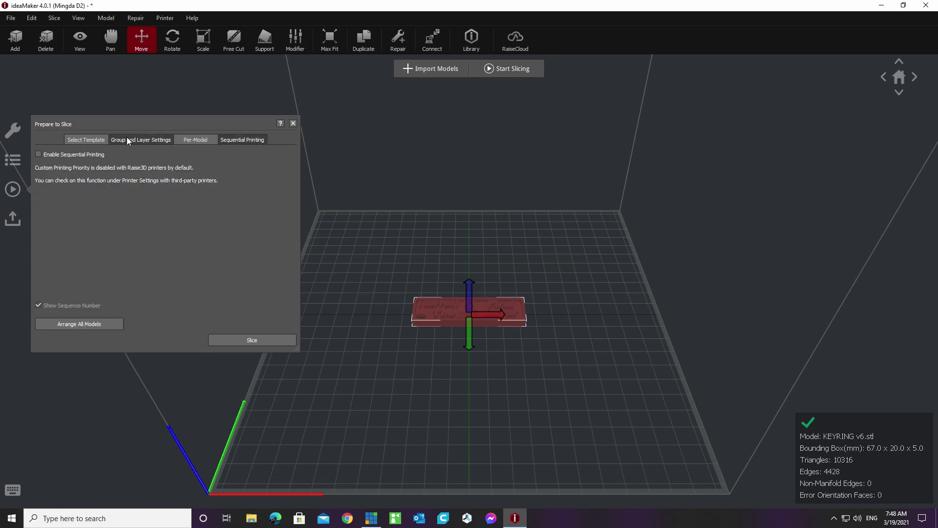
pyautogui.click(97, 141)
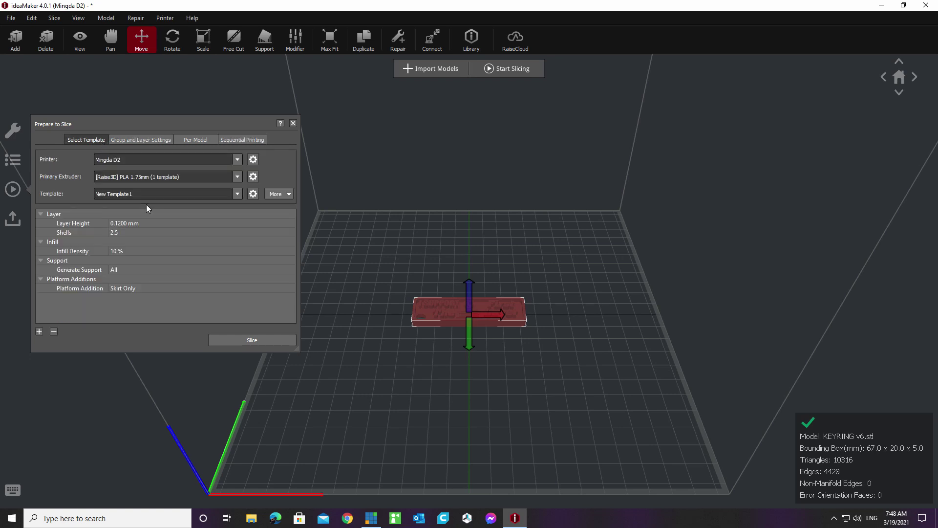
# Step: Slice the keyring for the Mingda D2 with New Template1 and look over the available upload destinations
pyautogui.click(254, 340)
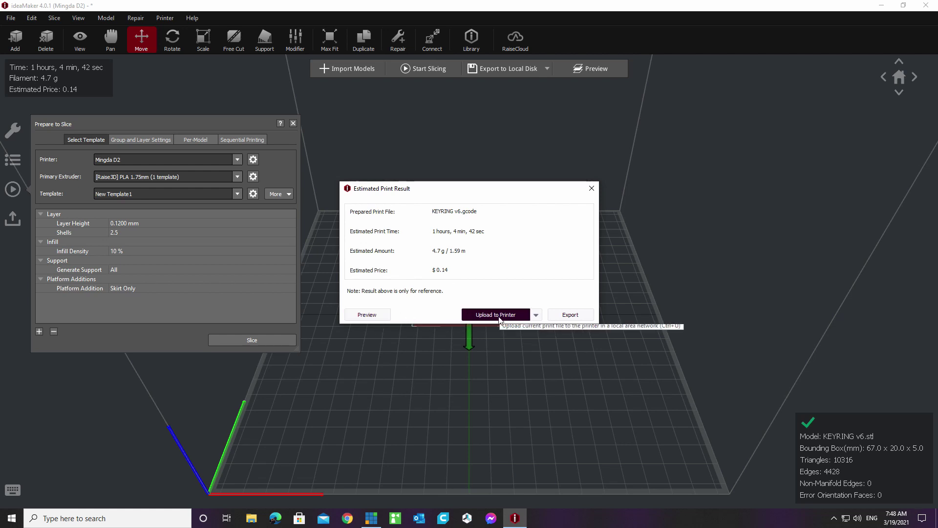
pyautogui.click(536, 315)
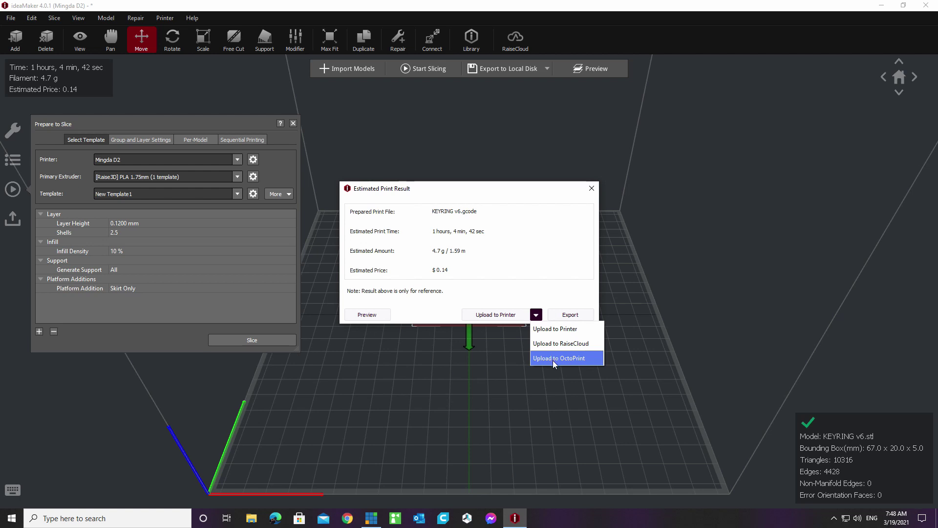
pyautogui.click(485, 371)
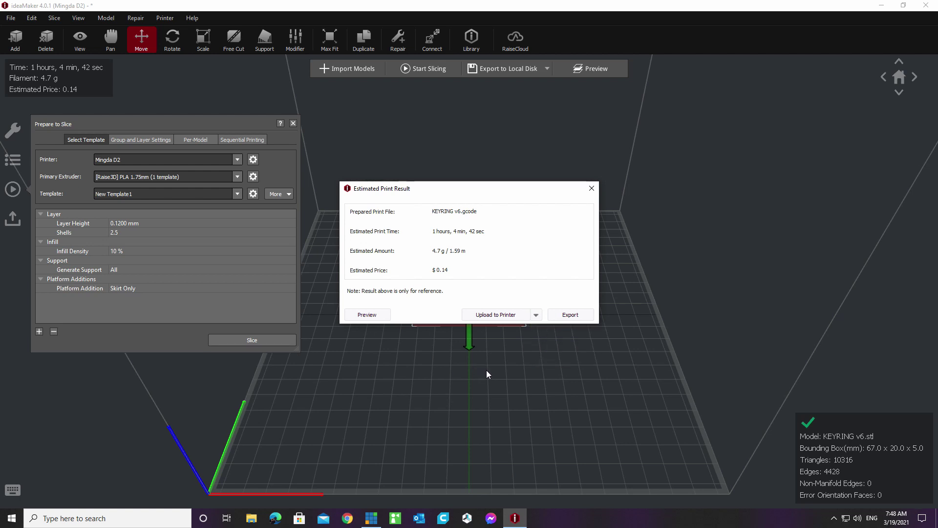
# Step: Export the sliced keyring as the GCode file KEYRING v6 to Removable Disk (K:), replacing the existing file, and dismiss the export notice
pyautogui.click(567, 315)
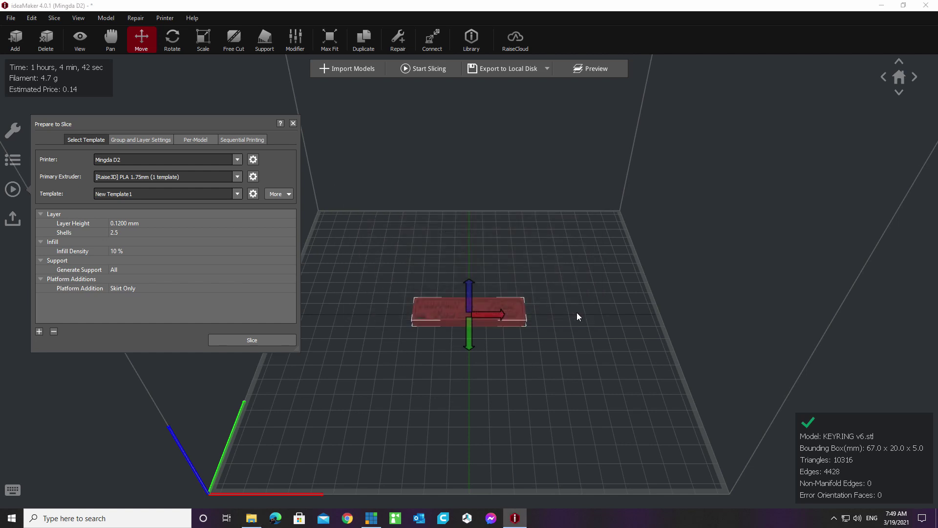
pyautogui.scroll(-3, 46, 166)
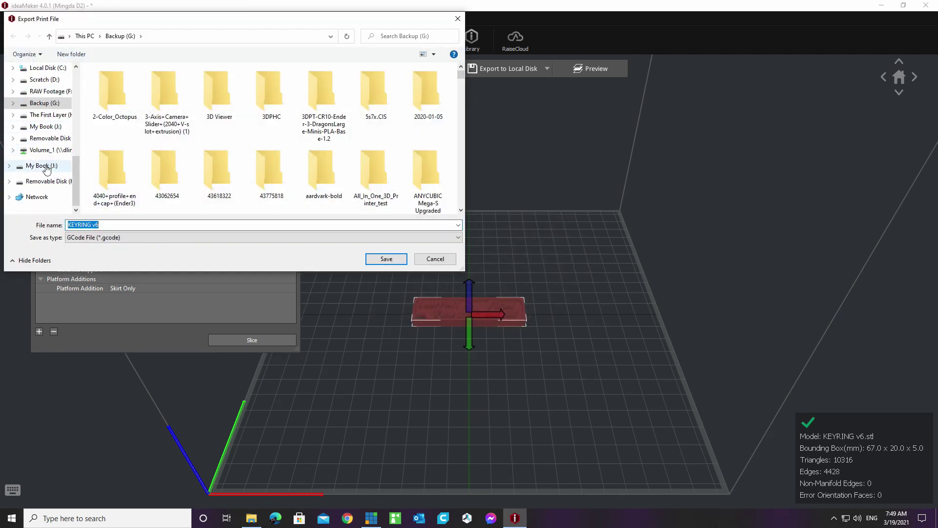
pyautogui.click(49, 138)
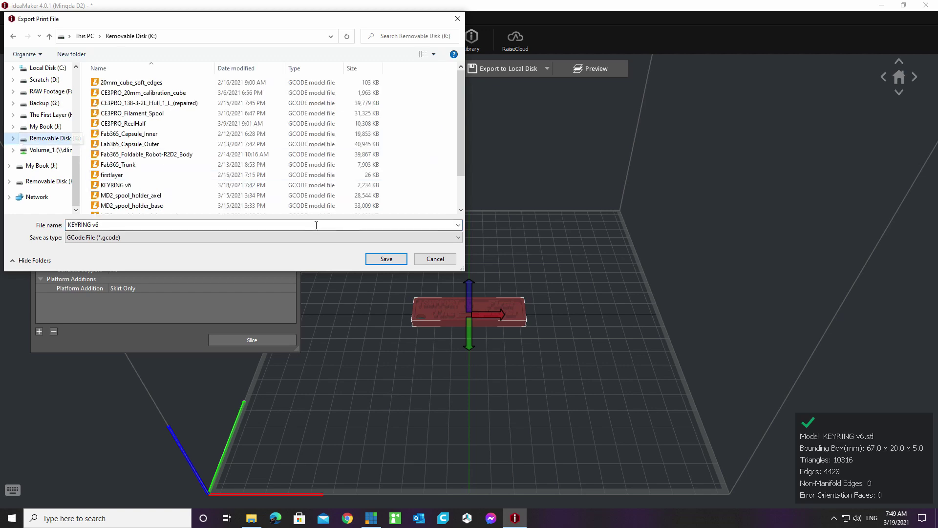
pyautogui.click(386, 259)
pyautogui.click(497, 262)
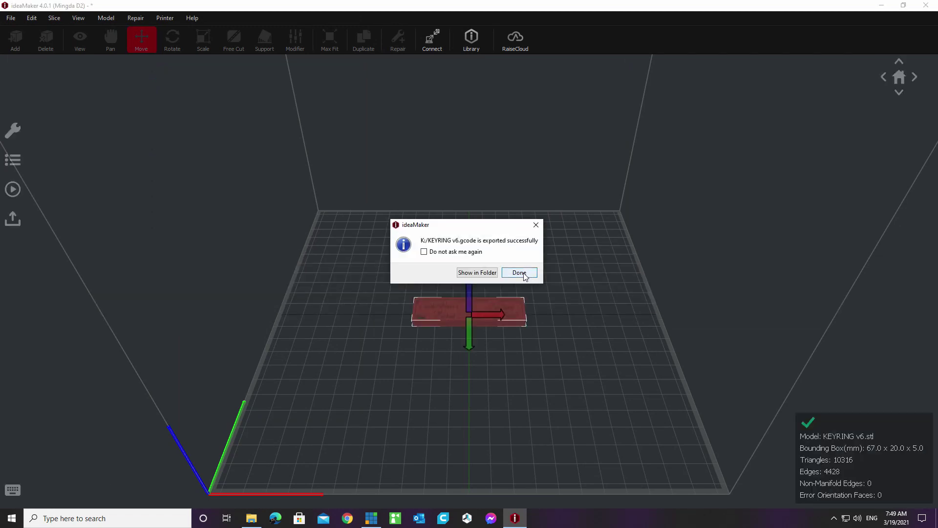
pyautogui.click(519, 273)
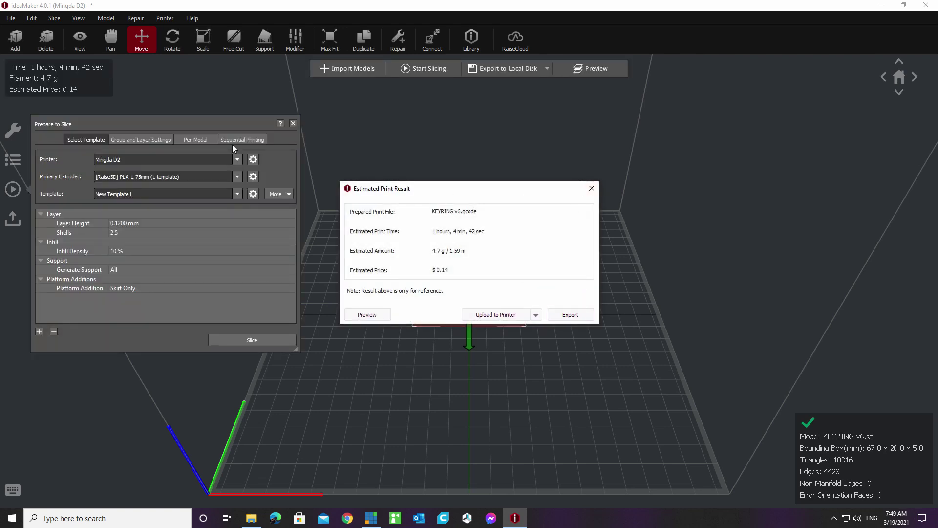
# Step: Preview the sliced keyring and examine its toolpaths and skirt up close and from above, colored by structure
pyautogui.click(292, 122)
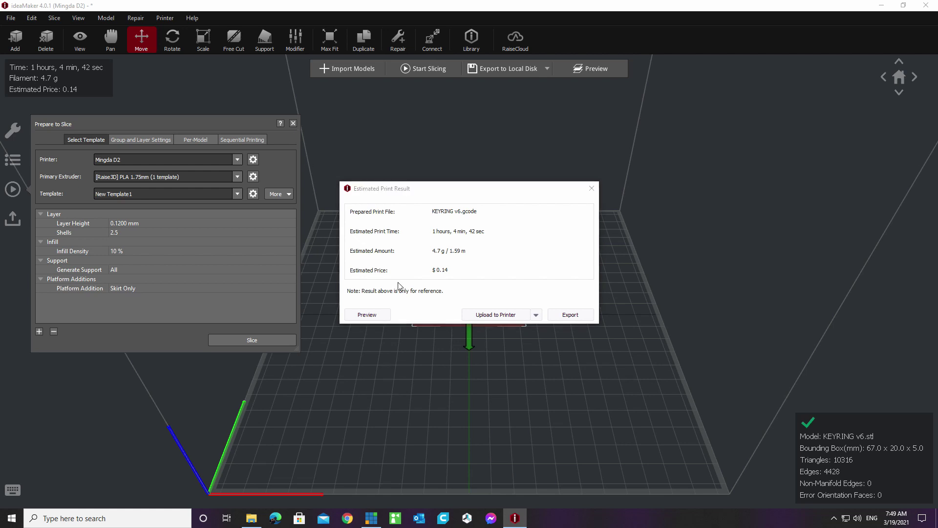
pyautogui.click(381, 317)
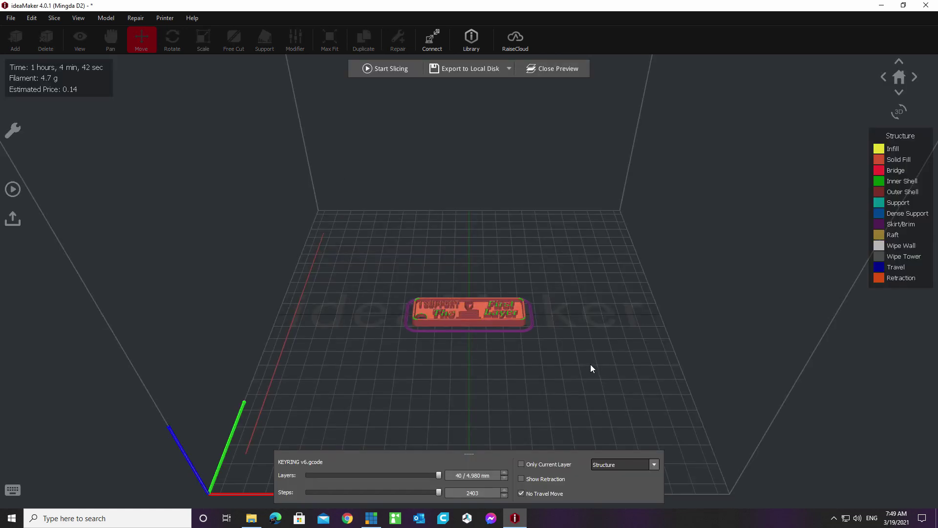
pyautogui.scroll(4, 512, 378)
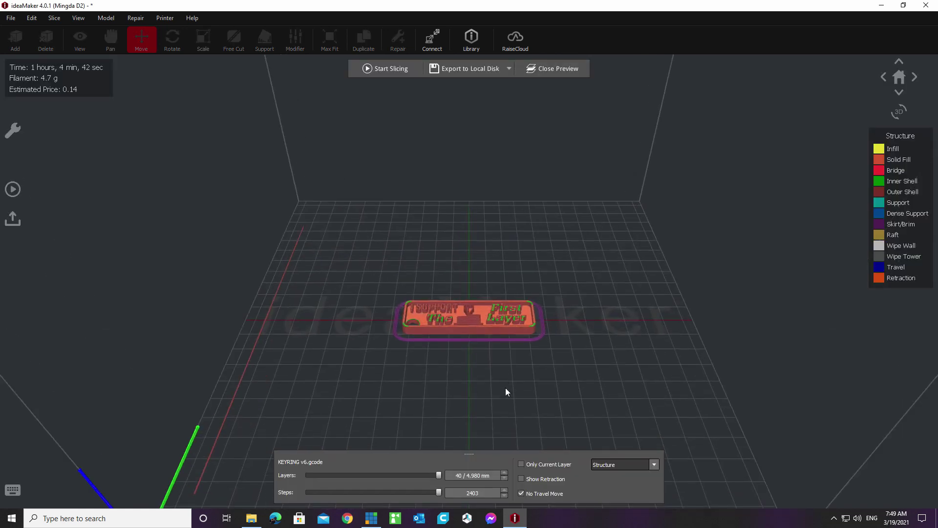
pyautogui.scroll(2, 507, 391)
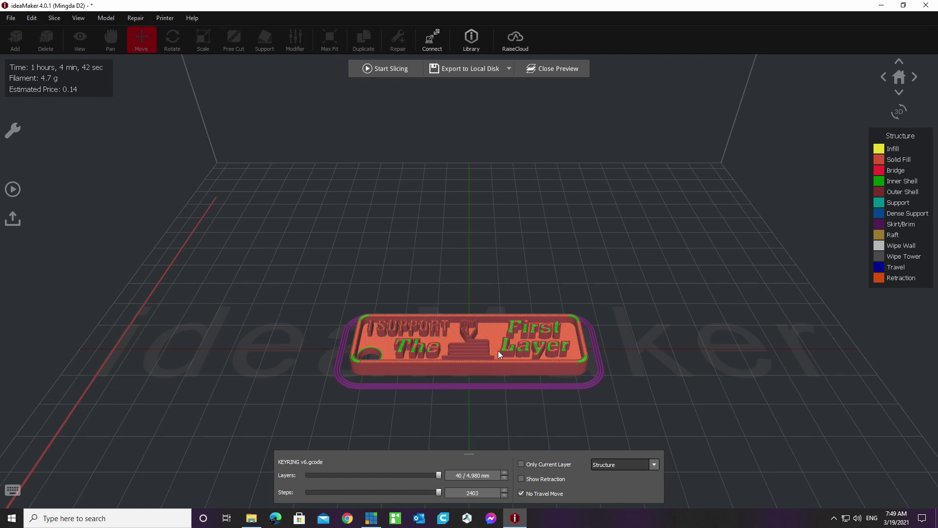
pyautogui.moveTo(633, 334); pyautogui.dragTo(604, 286, button='right')
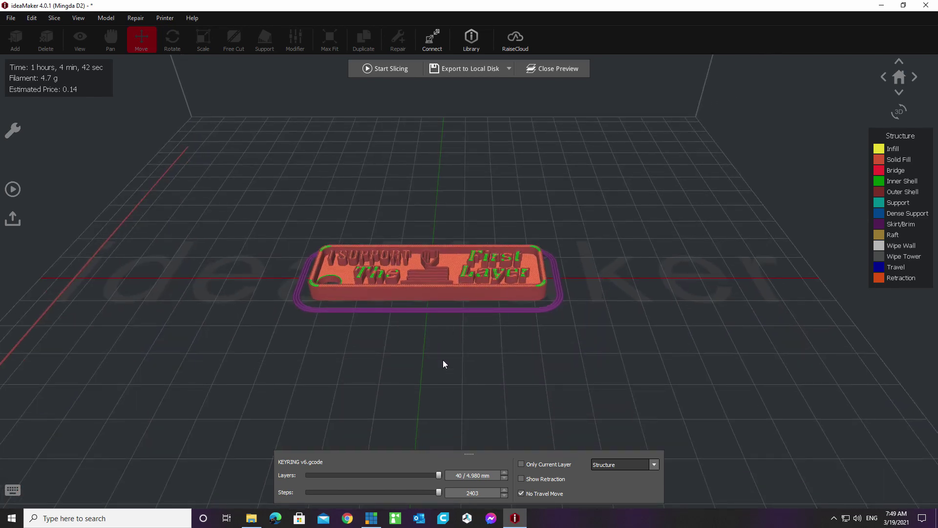
pyautogui.moveTo(464, 321); pyautogui.dragTo(394, 364)
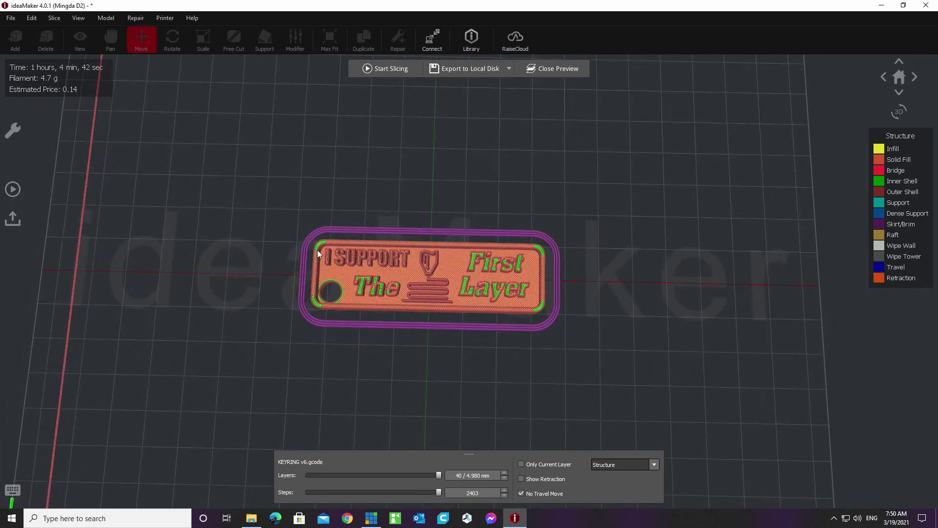